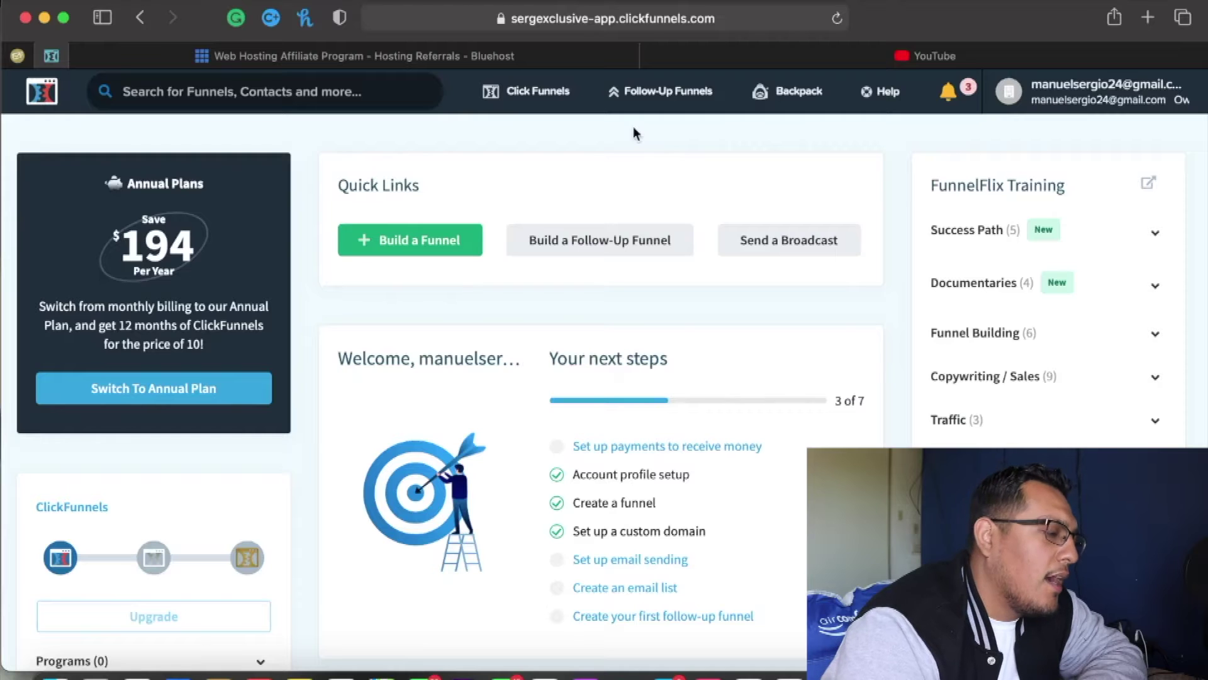
Open the Share Funnel from the funnels list at its Opt In for Emails step
mouse_move(532, 88)
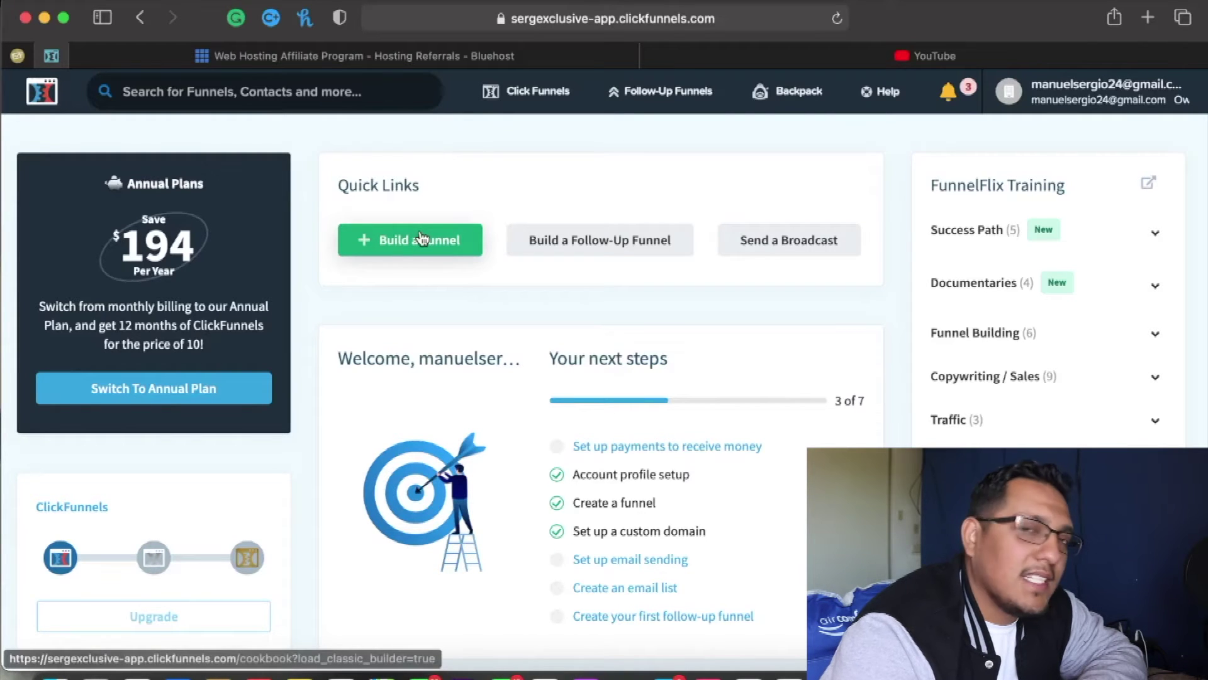
mouse_move(501, 106)
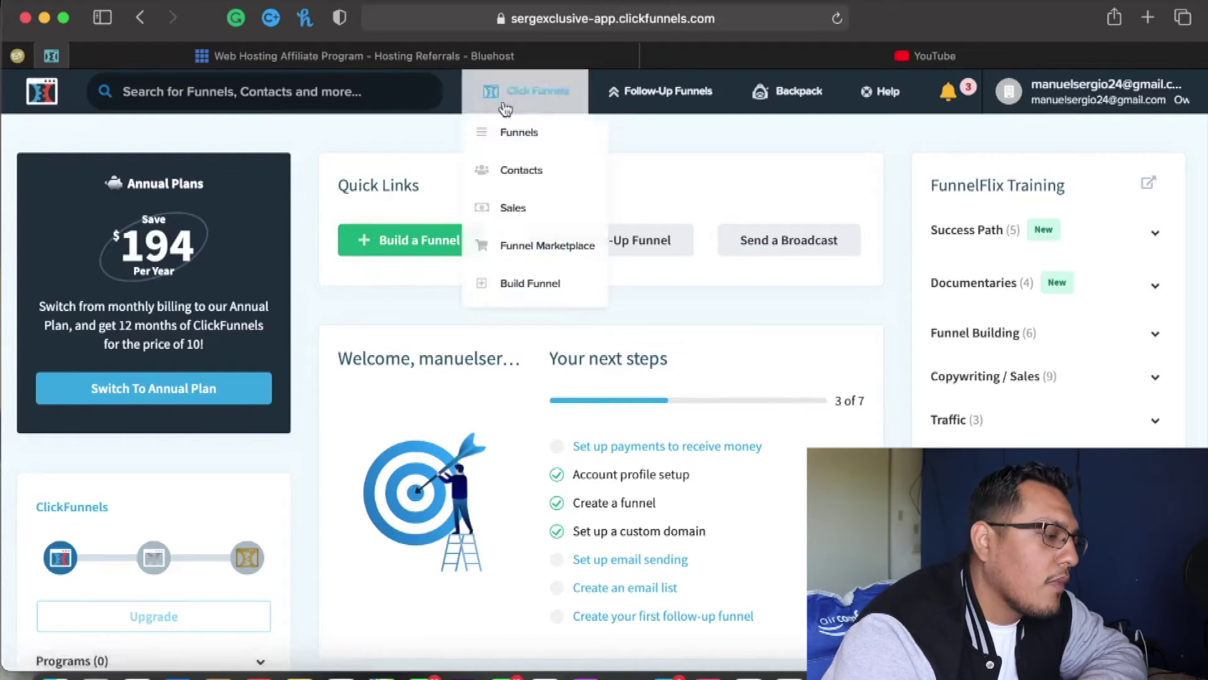
left_click(539, 142)
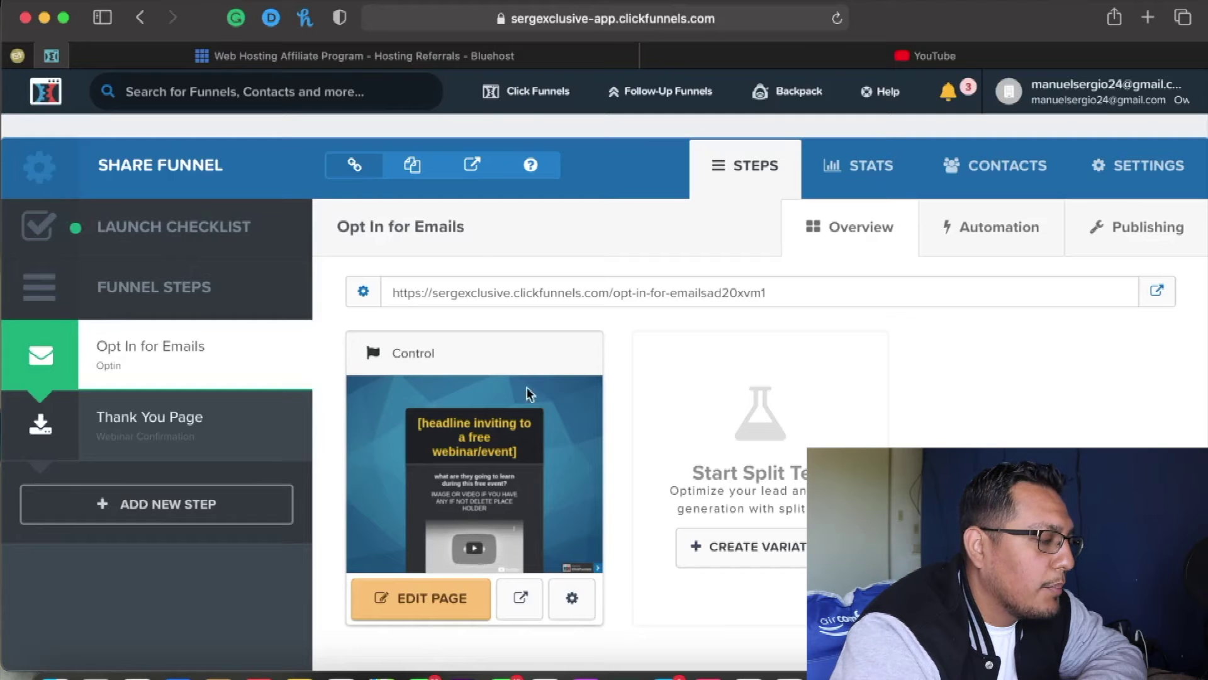
View the Bluehost affiliate program page in the browser, and return to the ClickFunnels funnel steps
mouse_move(443, 60)
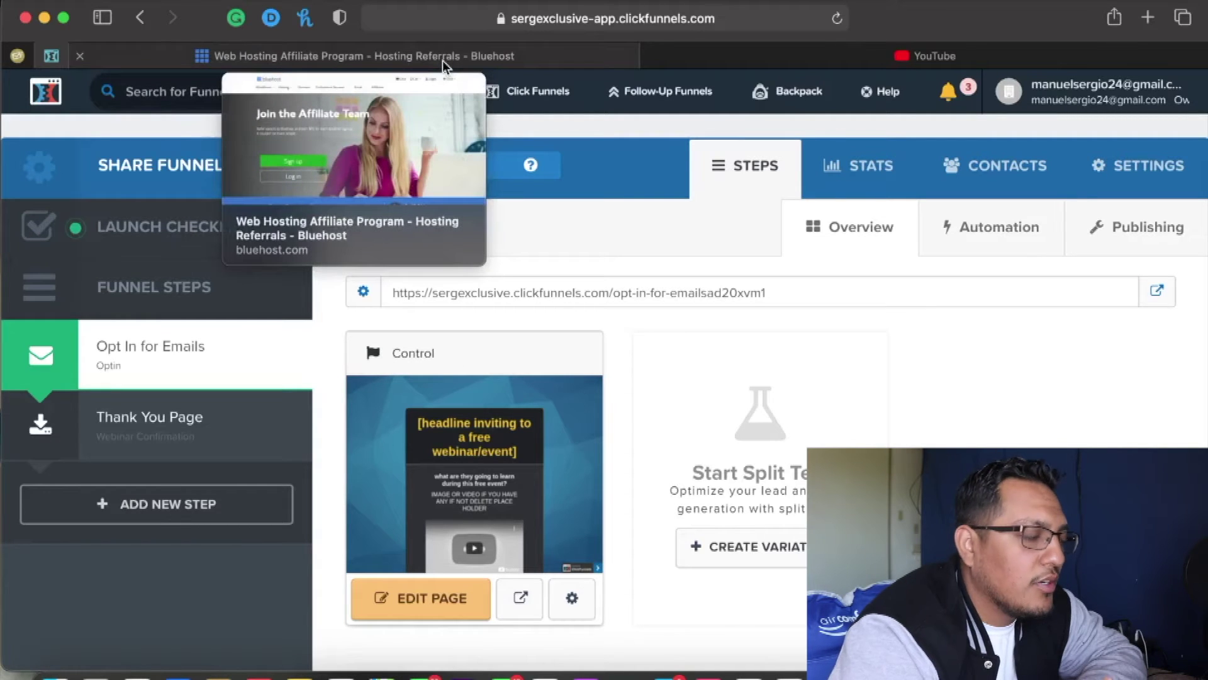
left_click(443, 60)
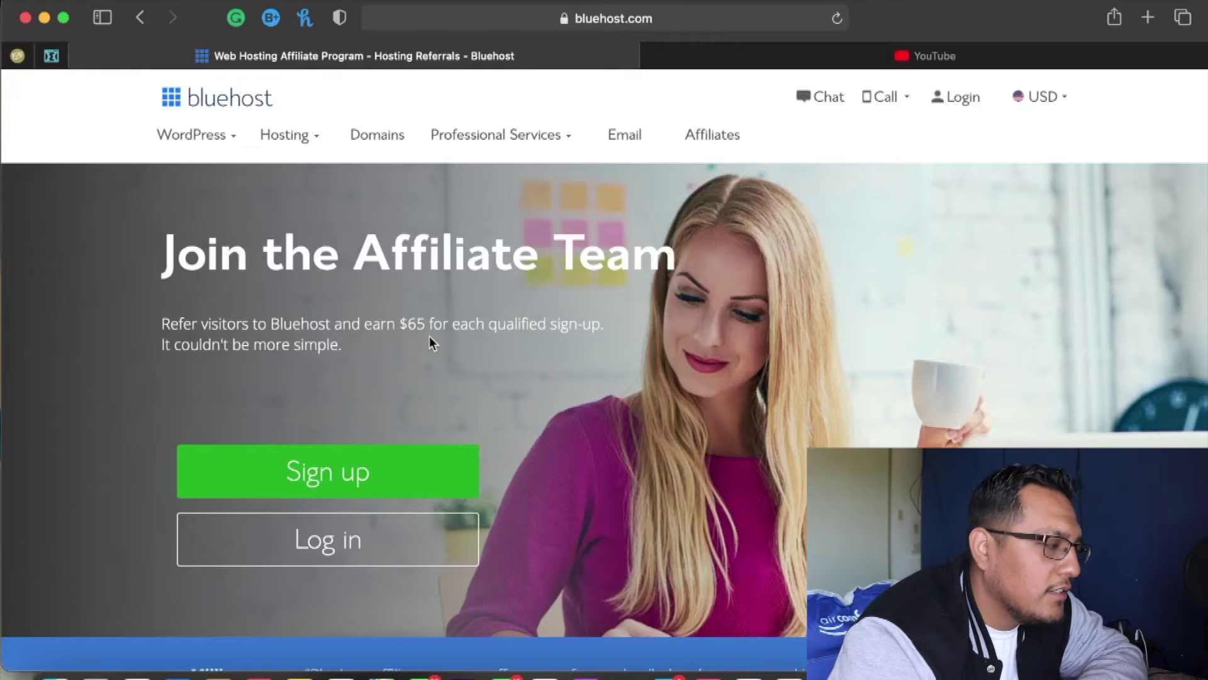
left_click(52, 56)
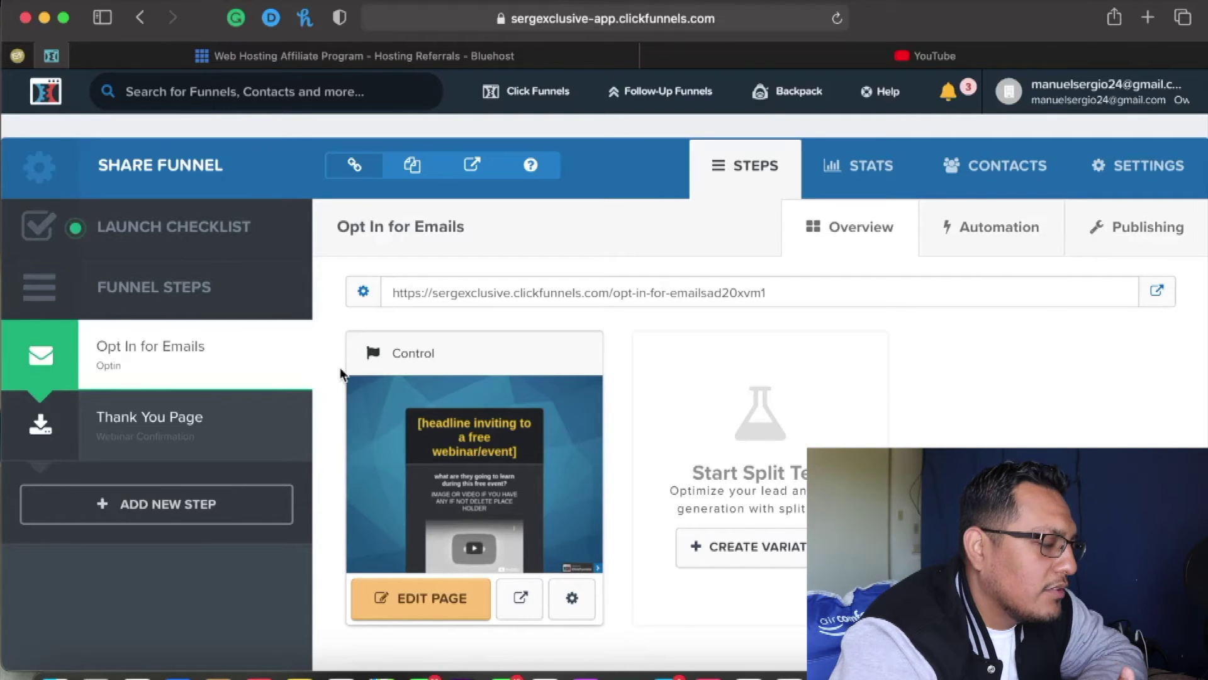
Open the Opt In for Emails page for editing and replace its yellow headline with "FREE TRAINING..."
left_click(413, 605)
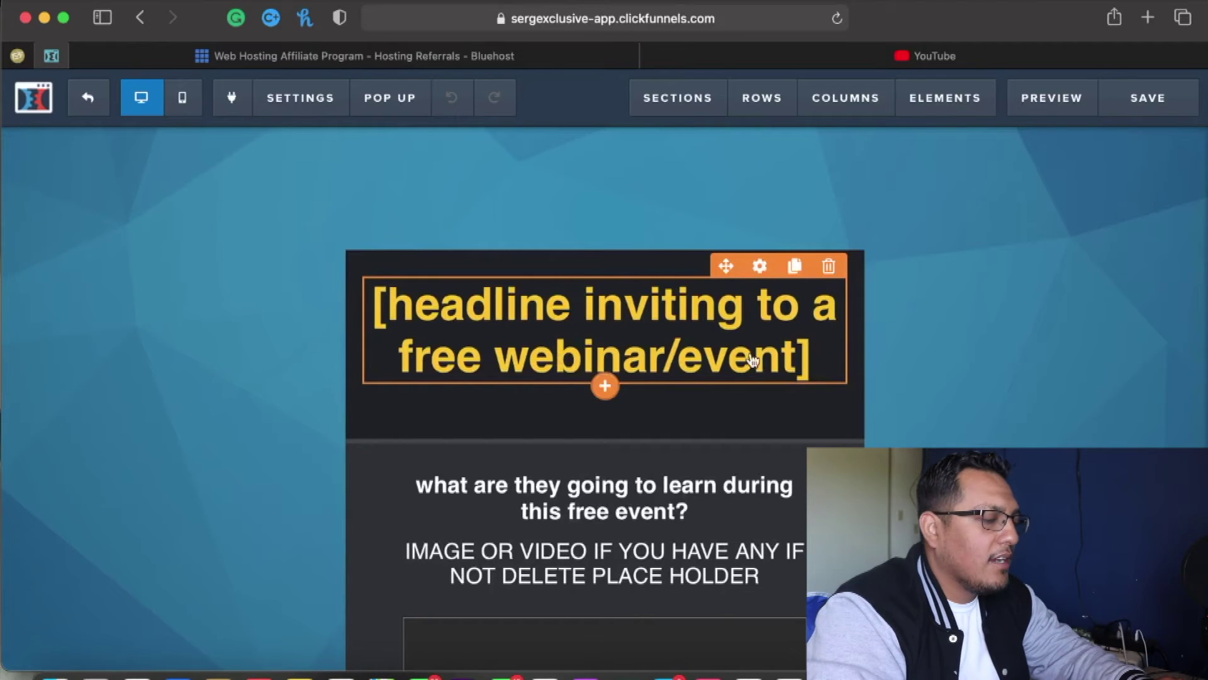
left_click(786, 357)
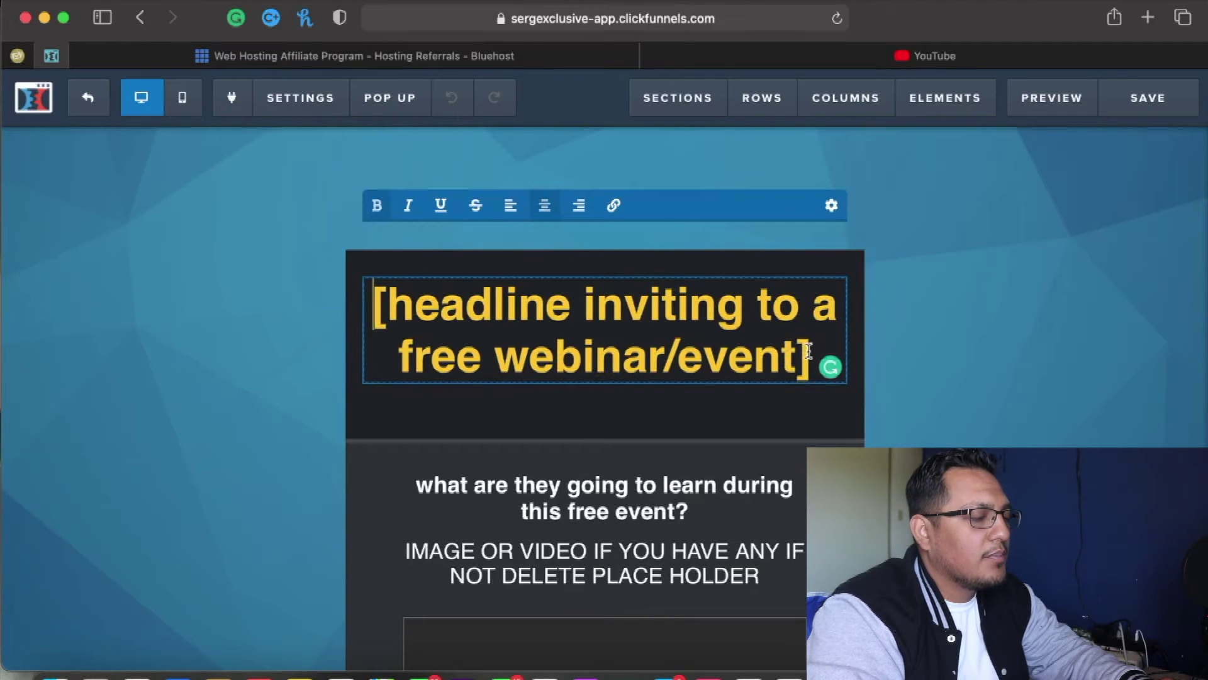
left_click_drag(805, 350, 375, 319)
key("BackSpace")
type("F")
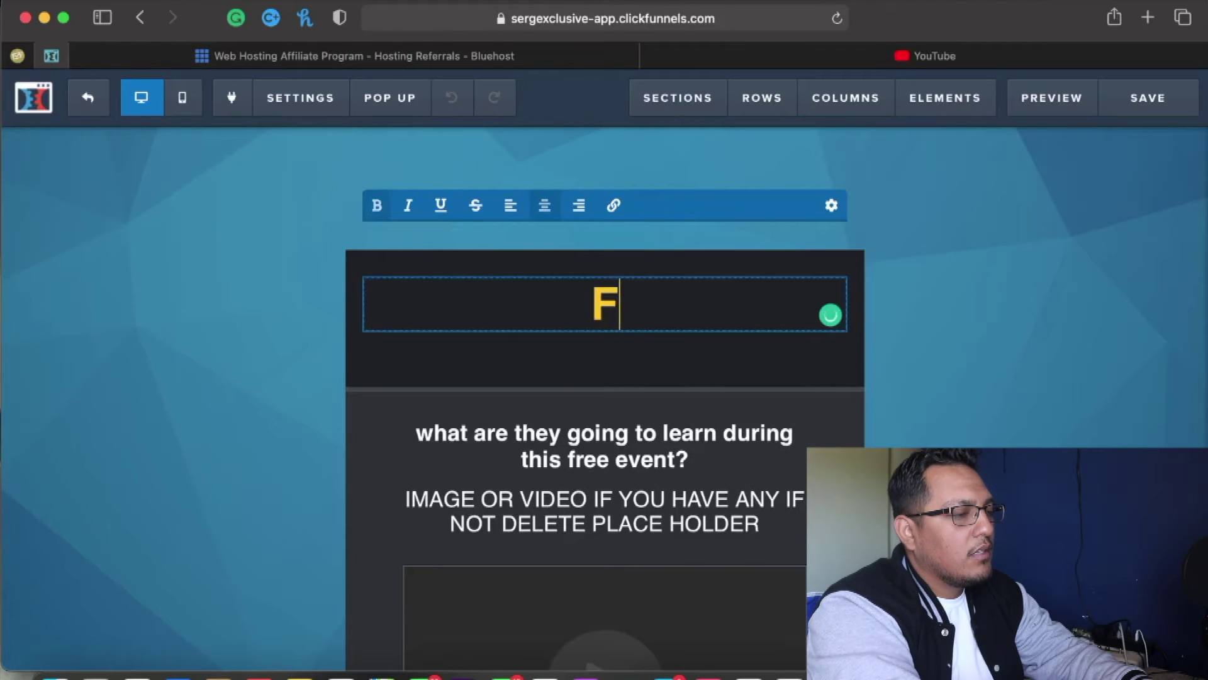
type("REE TRAINING")
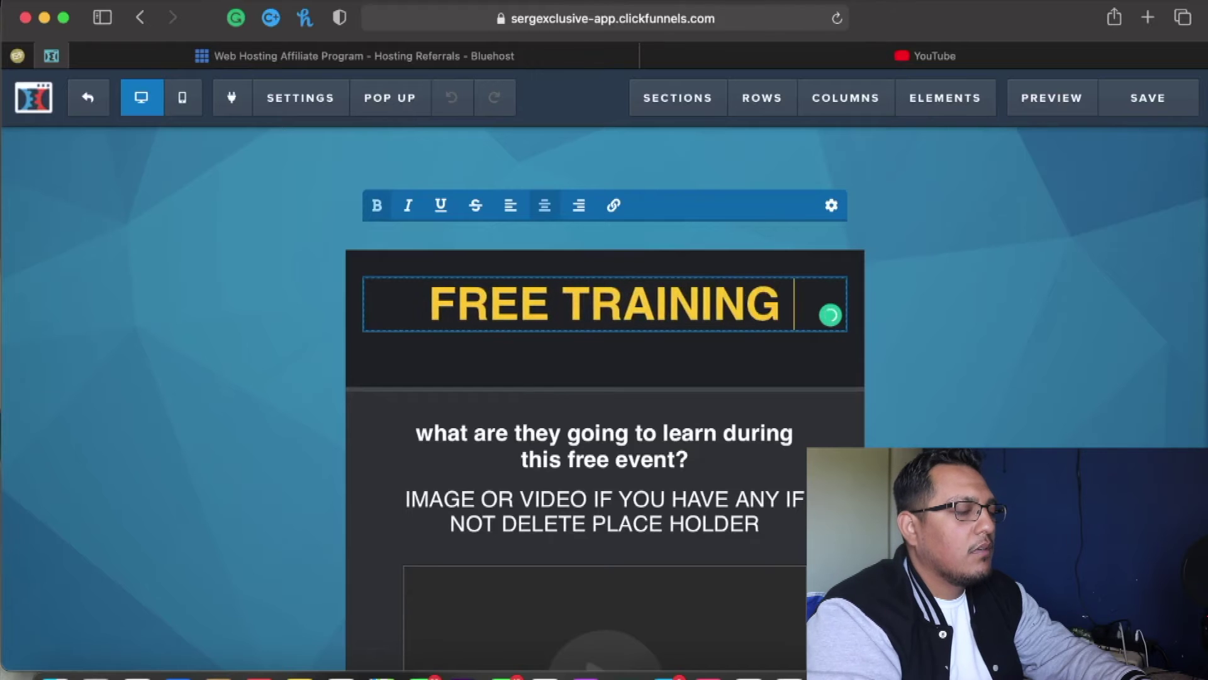
type("...")
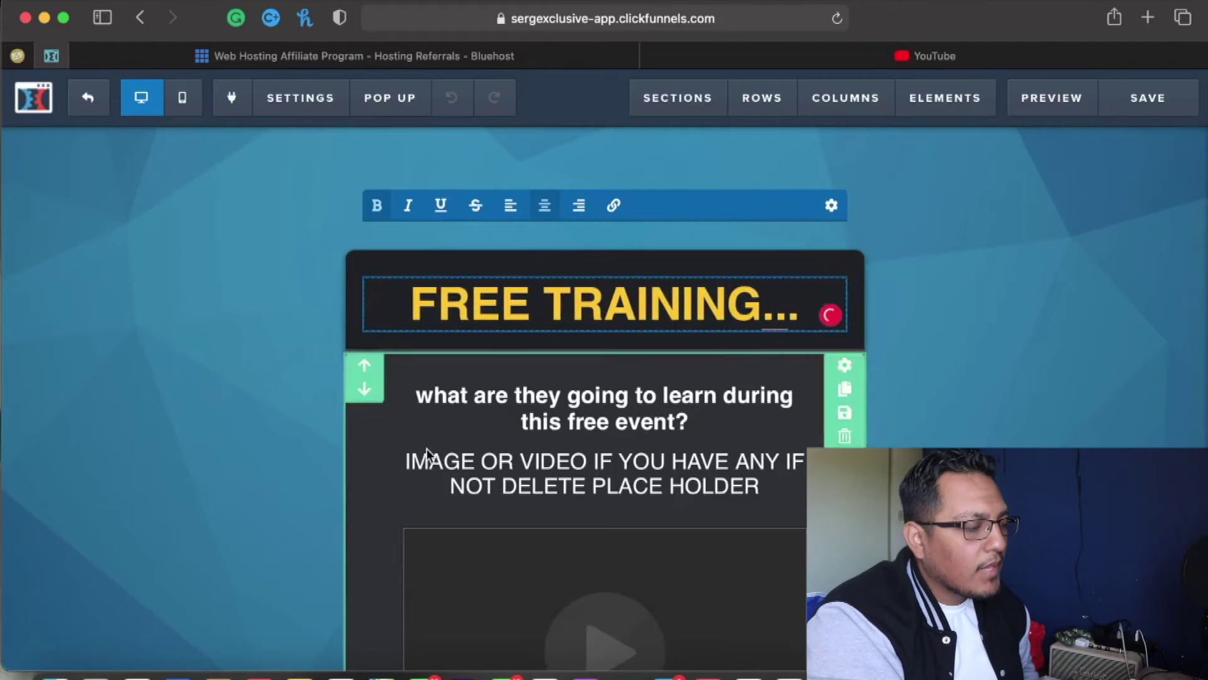
Replace the white subheadline below the headline with "LEARN HOW TO BUILD A WEBSITE IN MINUTES A-Z."
left_click(705, 433)
left_click(694, 421)
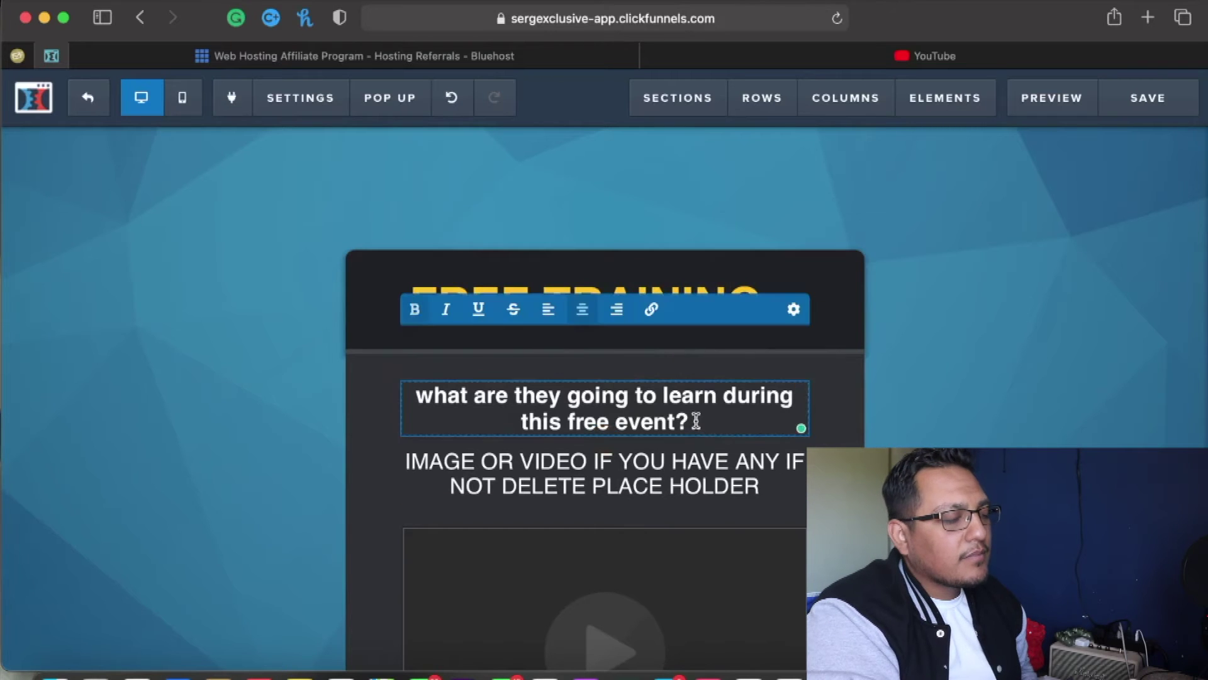
left_click_drag(692, 420, 416, 400)
key("BackSpace")
type("LEARN HOW TO BUILD A W")
key("BackSpace")
type("WEBSITE")
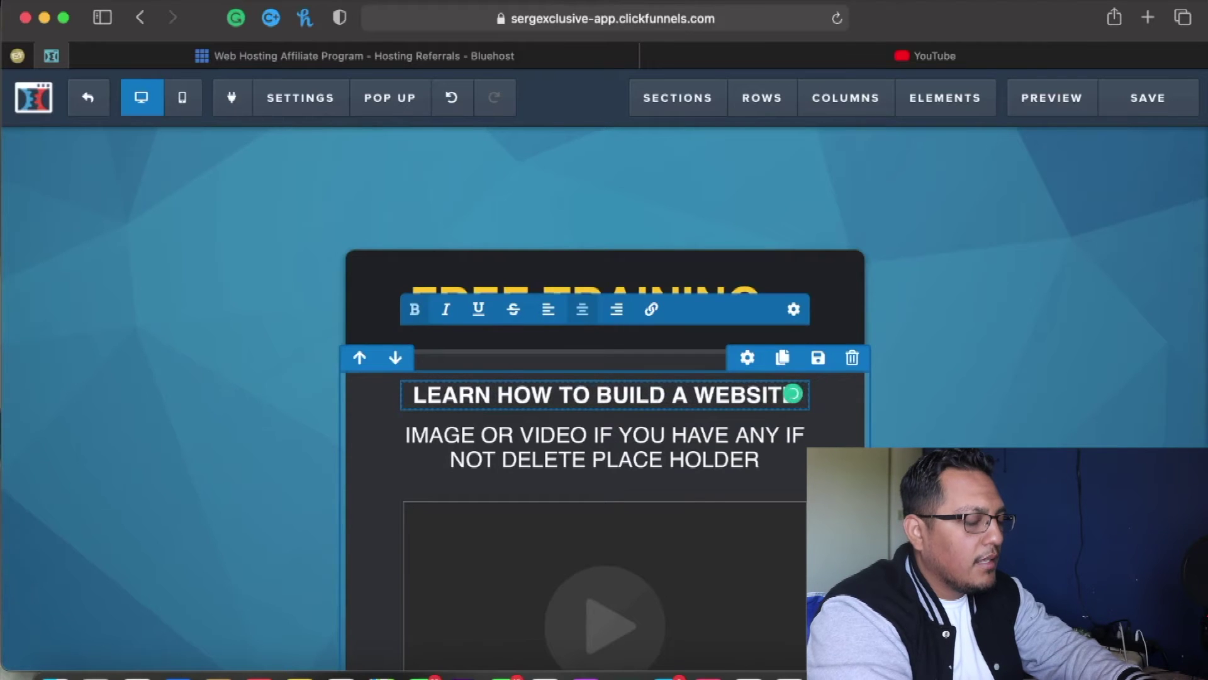
type(" IN MINTUES")
key("BackSpace")
key("BackSpace")
key("BackSpace")
key("BackSpace")
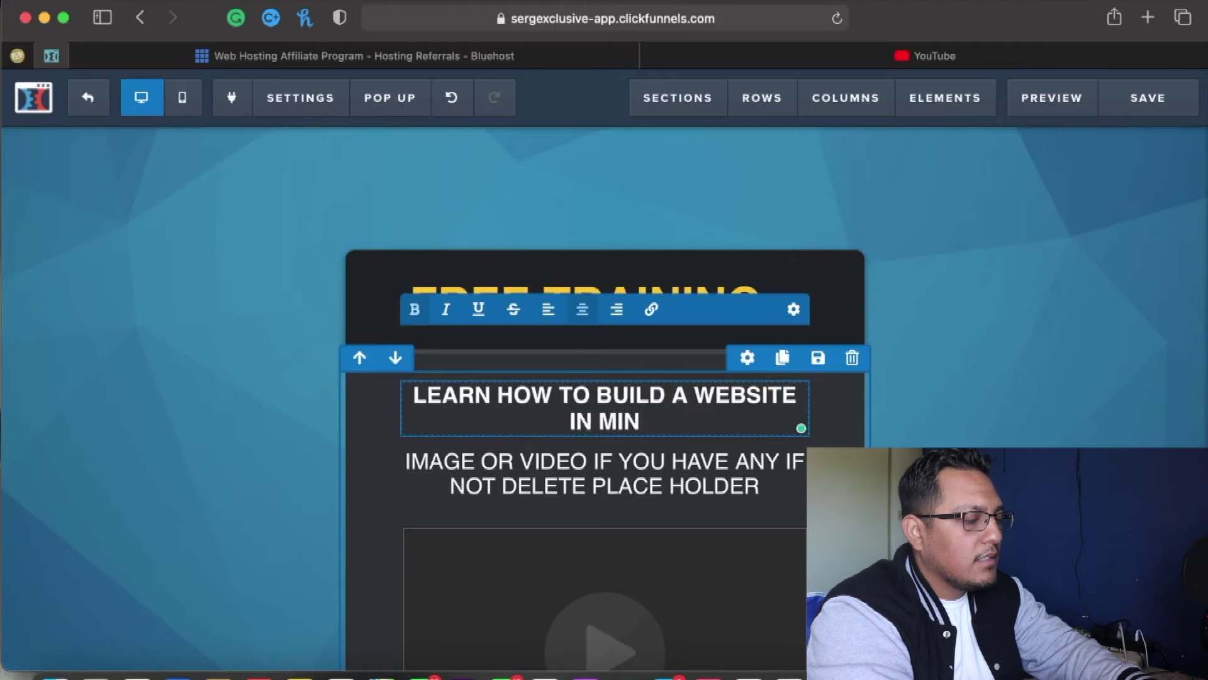
type("UTI")
key("BackSpace")
type("ES")
key("BackSpace")
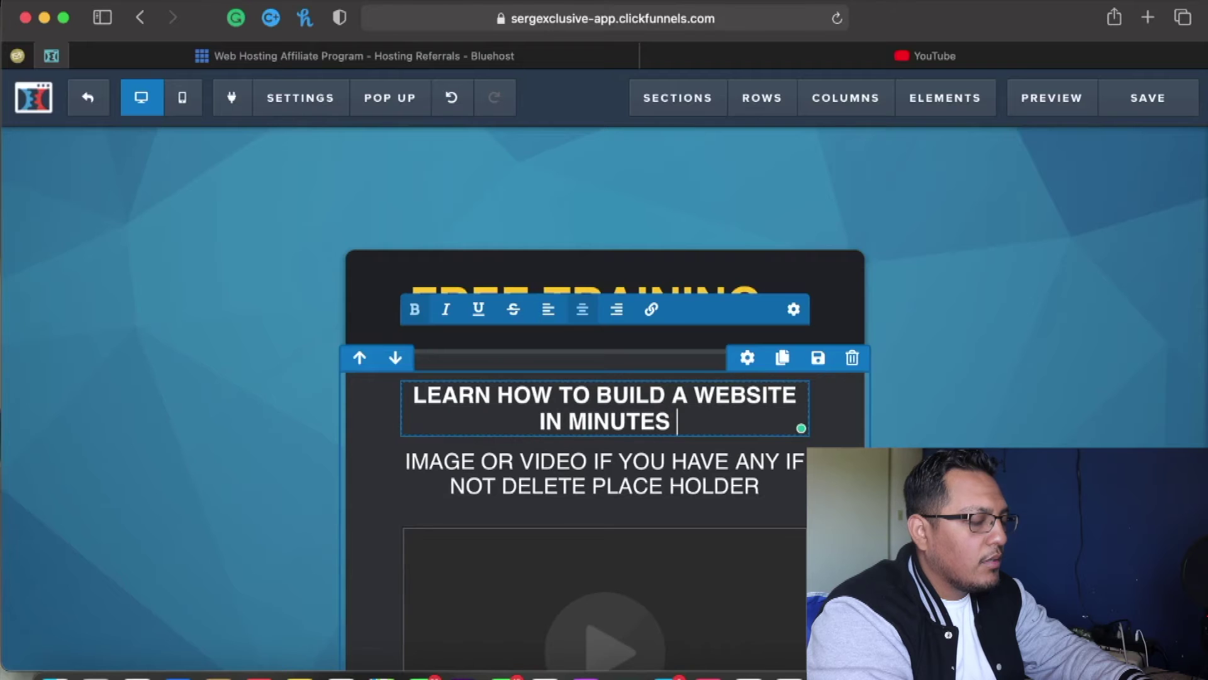
type("A-Z")
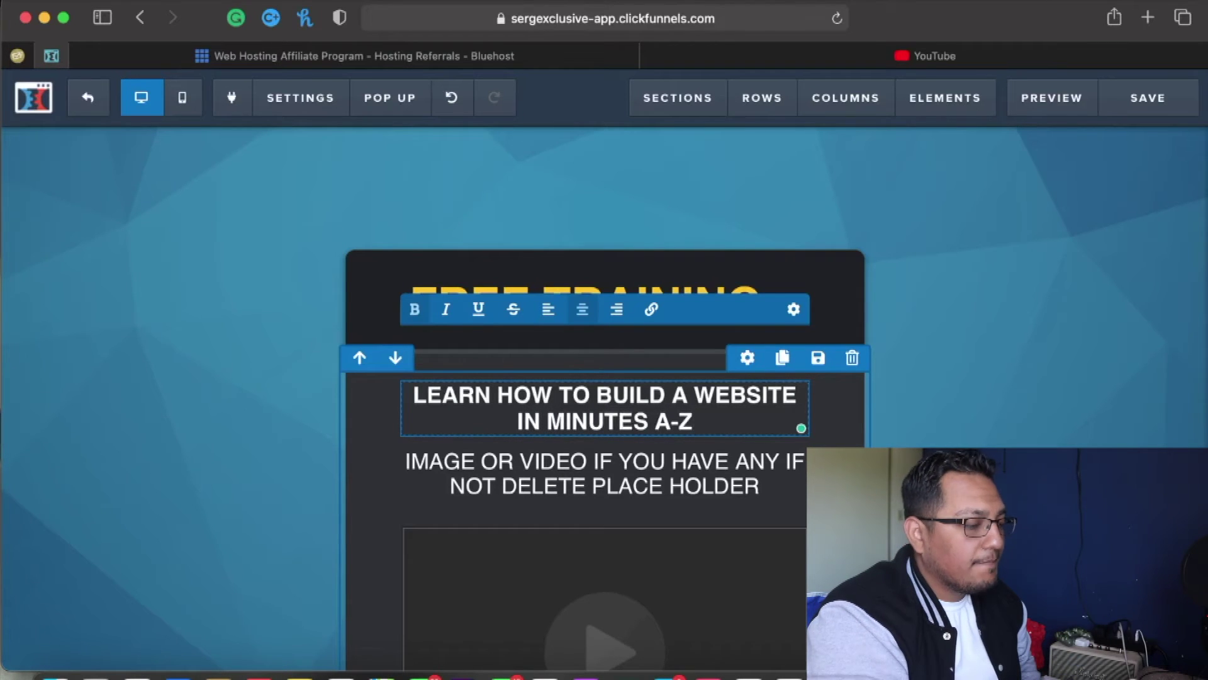
type("...")
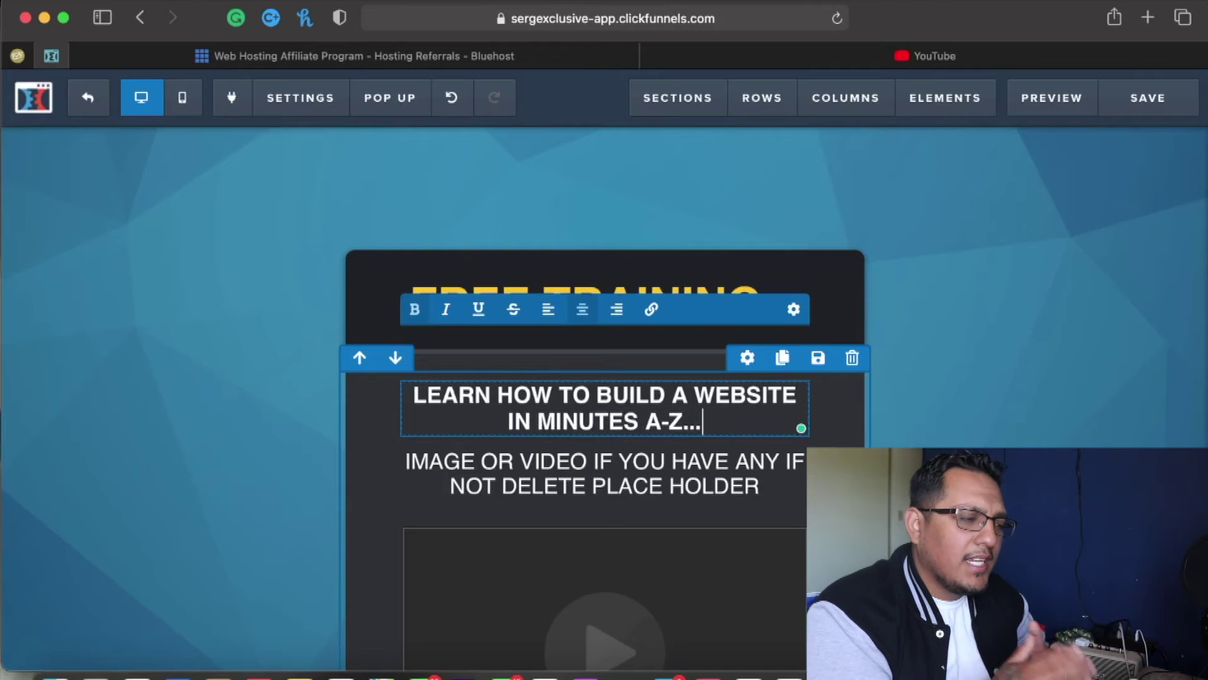
key("BackSpace")
key("BackSpace")
key("BackSpace")
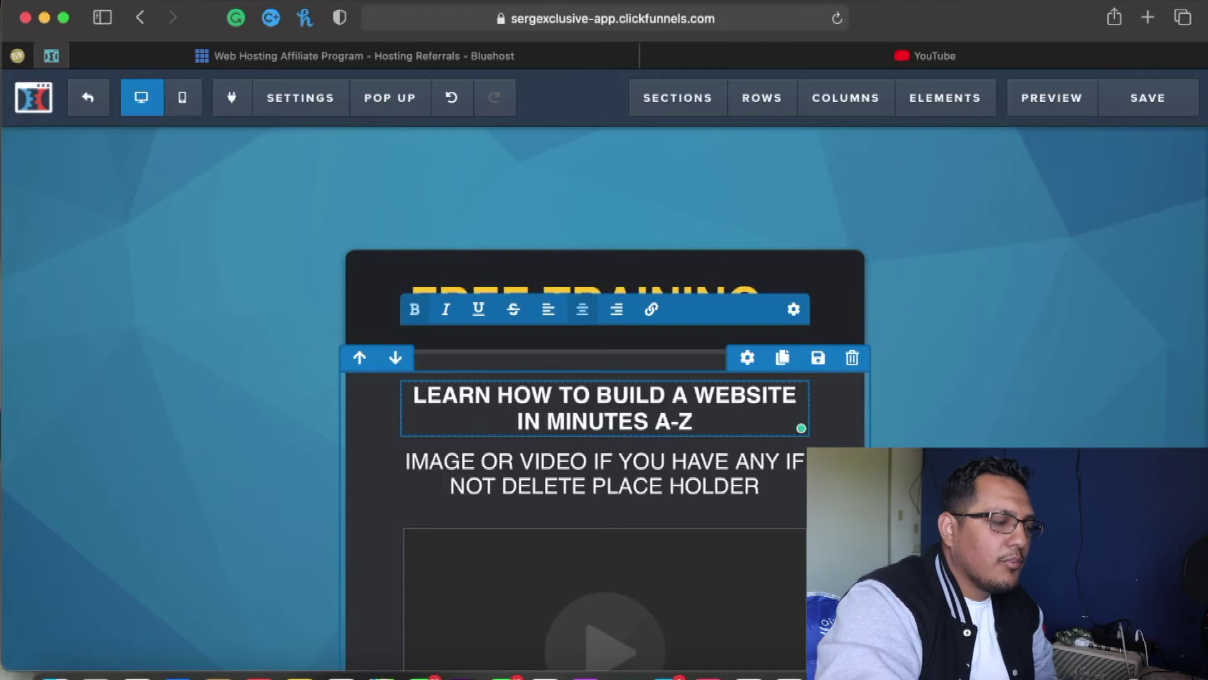
type(".")
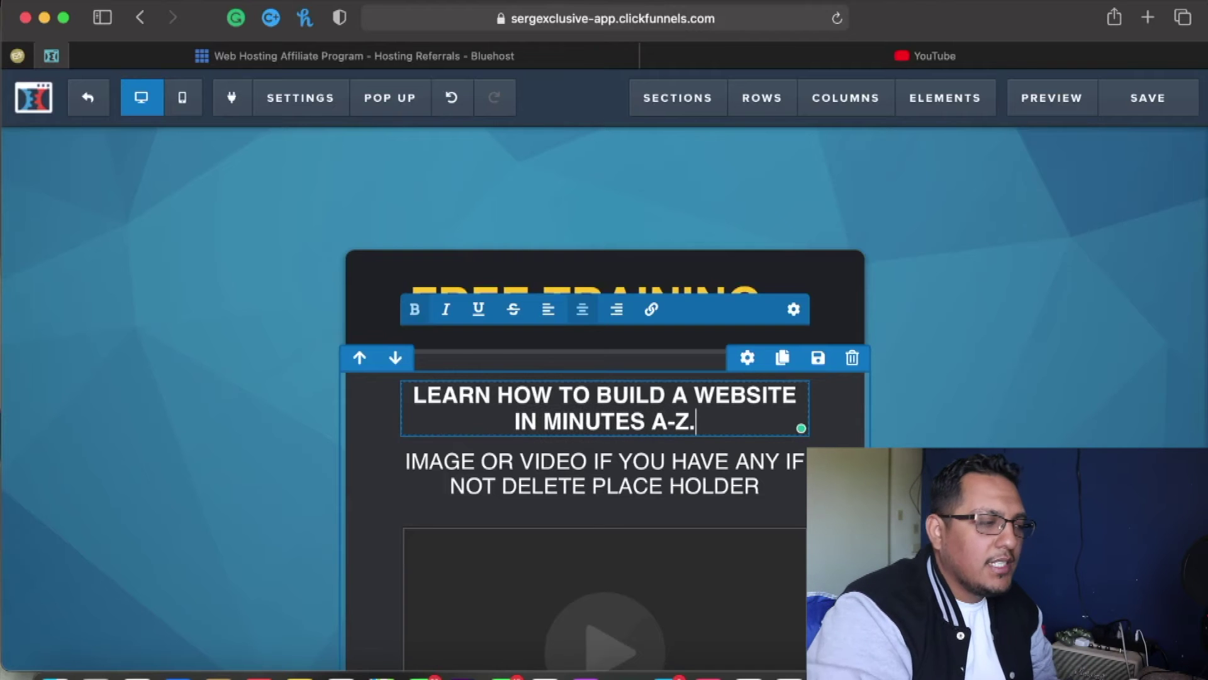
Delete the image-or-video instruction text and the video placeholder beneath the subheadline
left_click(414, 493)
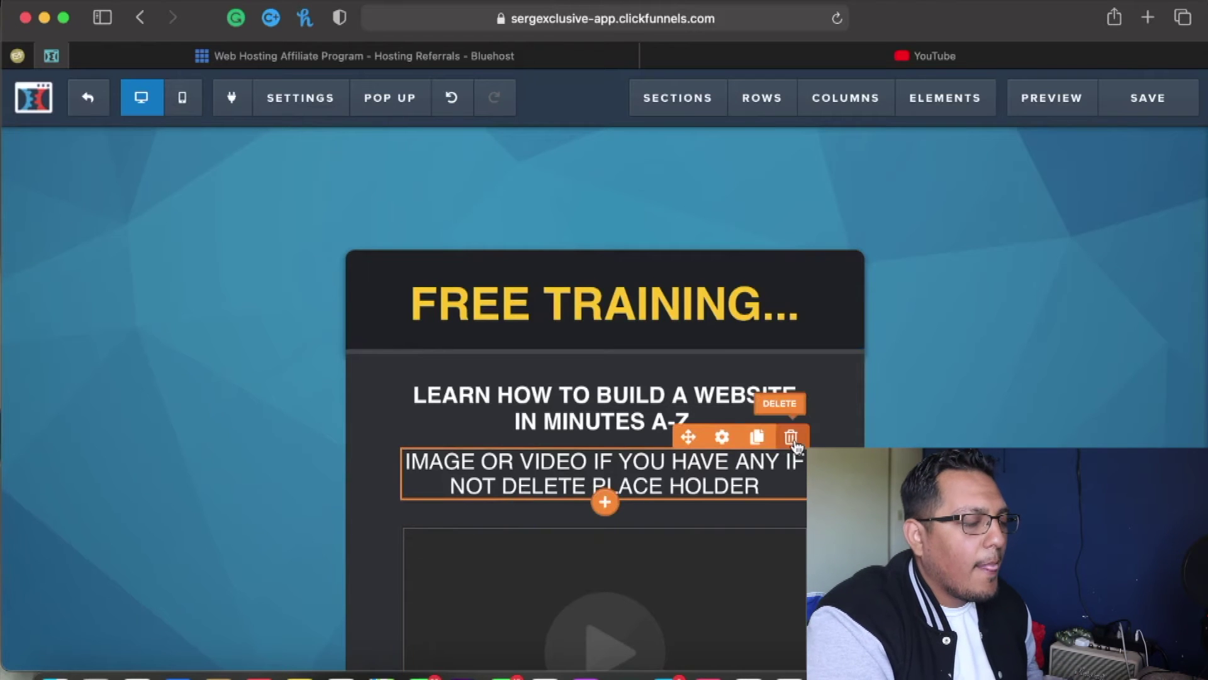
left_click(792, 439)
left_click(777, 360)
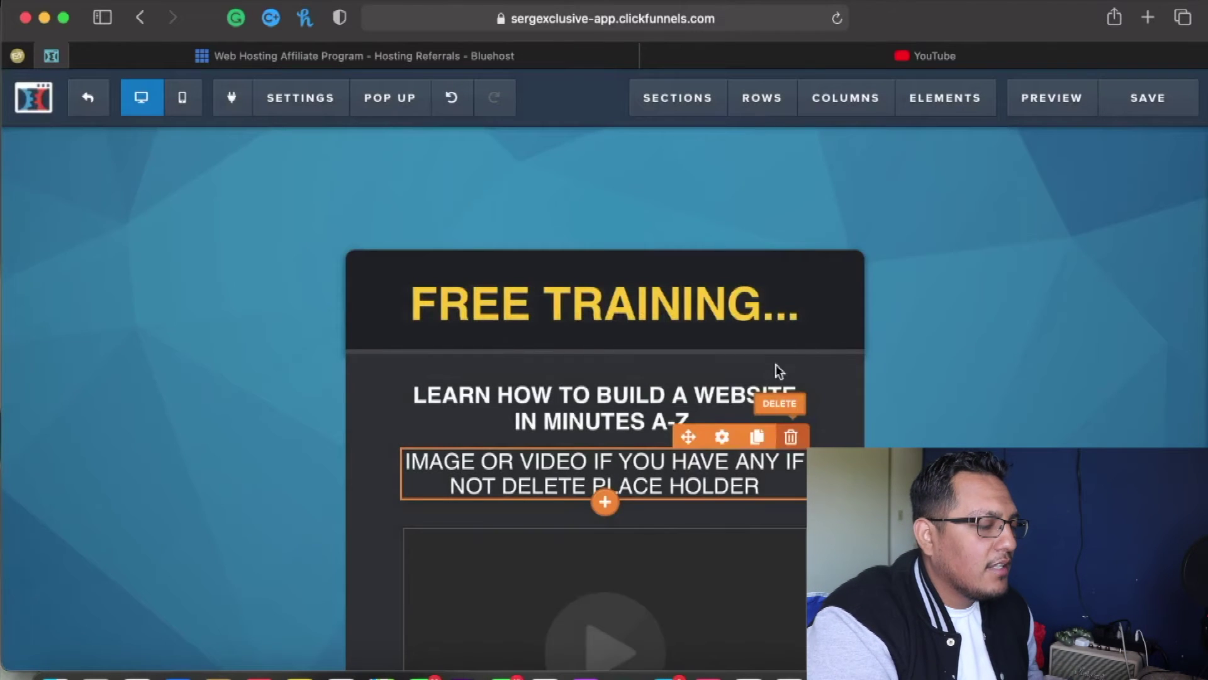
left_click(792, 451)
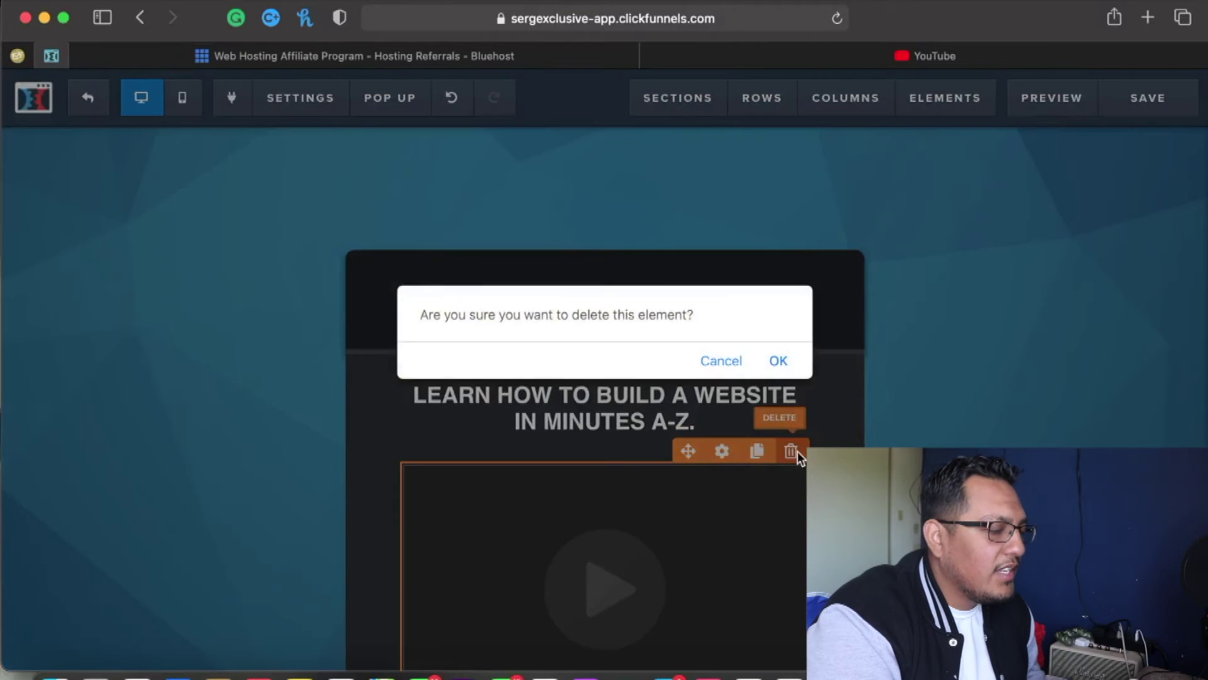
left_click(777, 360)
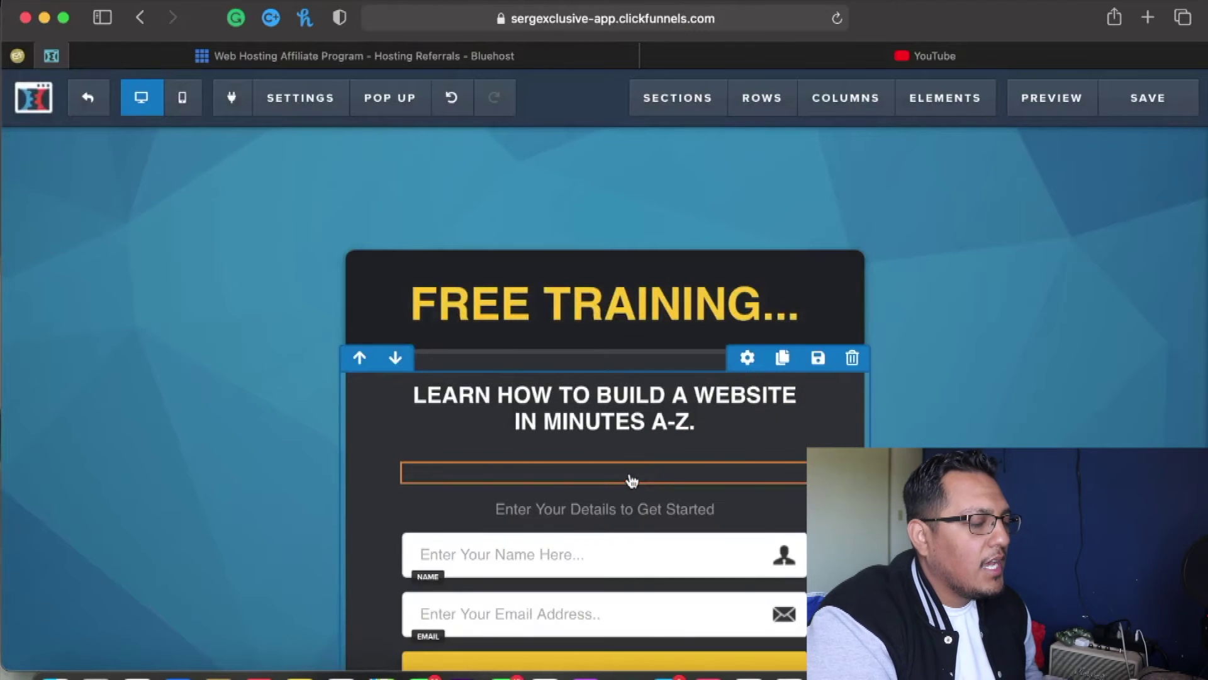
Delete the empty element between the subheadline and the "Enter Your Details to Get Started" text
mouse_move(776, 477)
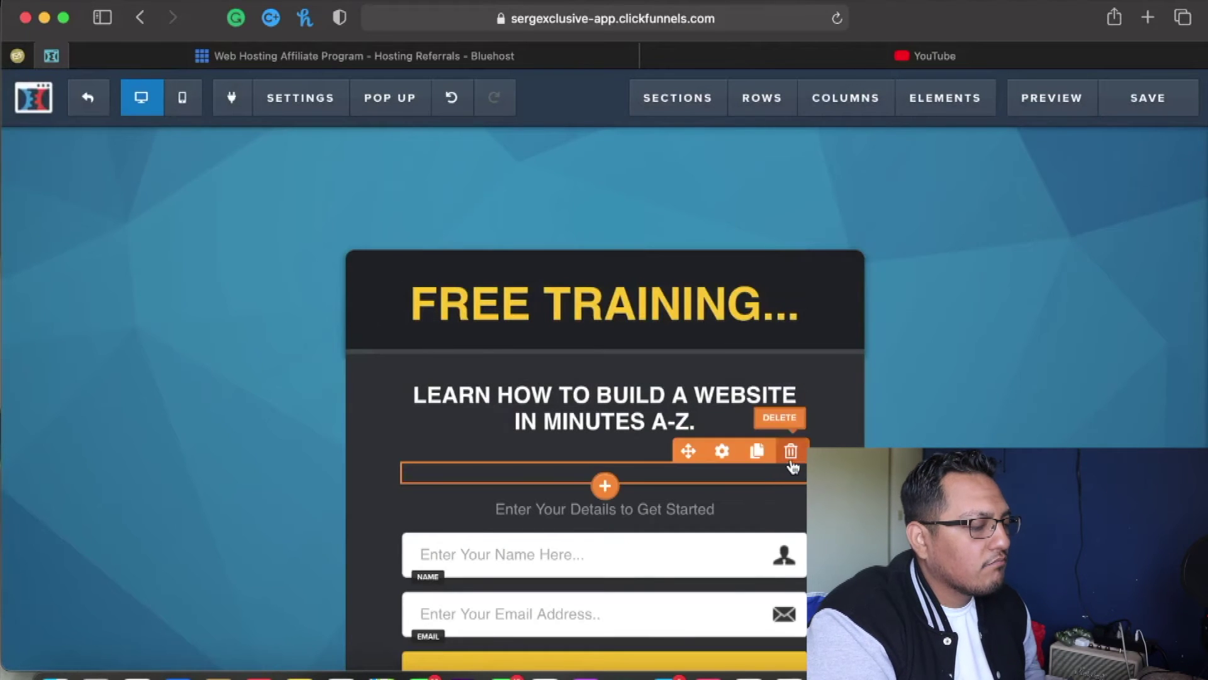
left_click(791, 452)
left_click(774, 364)
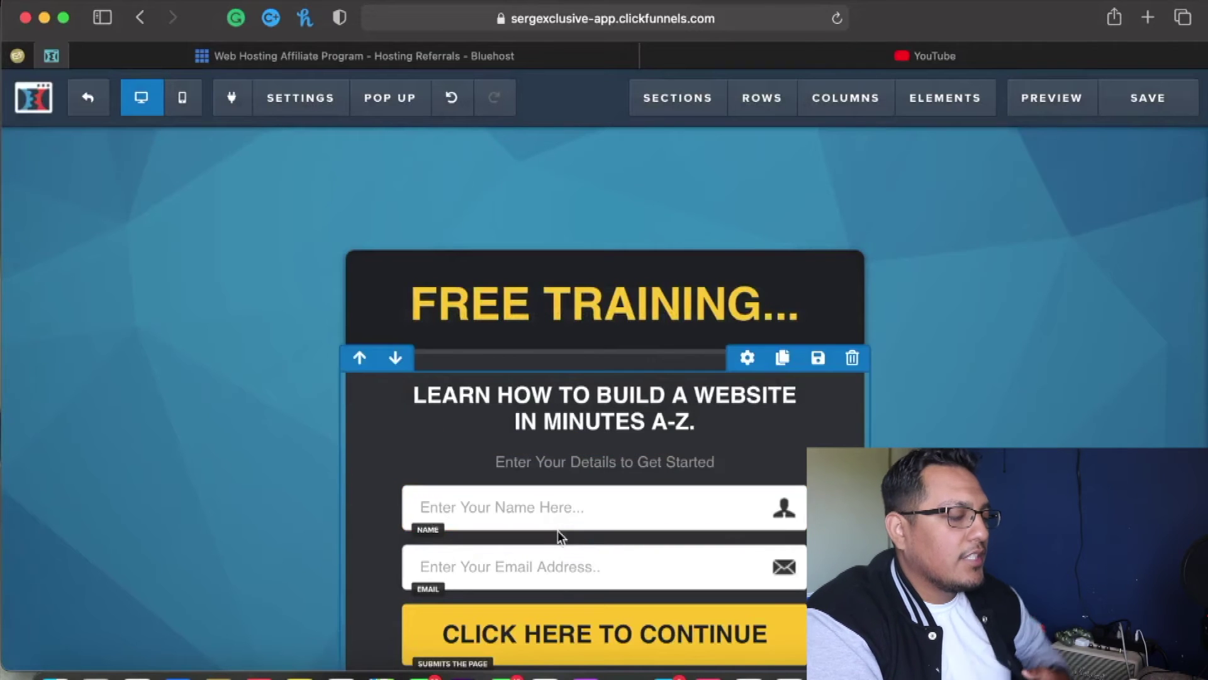
Examine the name field's settings and its available input types, and close them without making changes
left_click(665, 526)
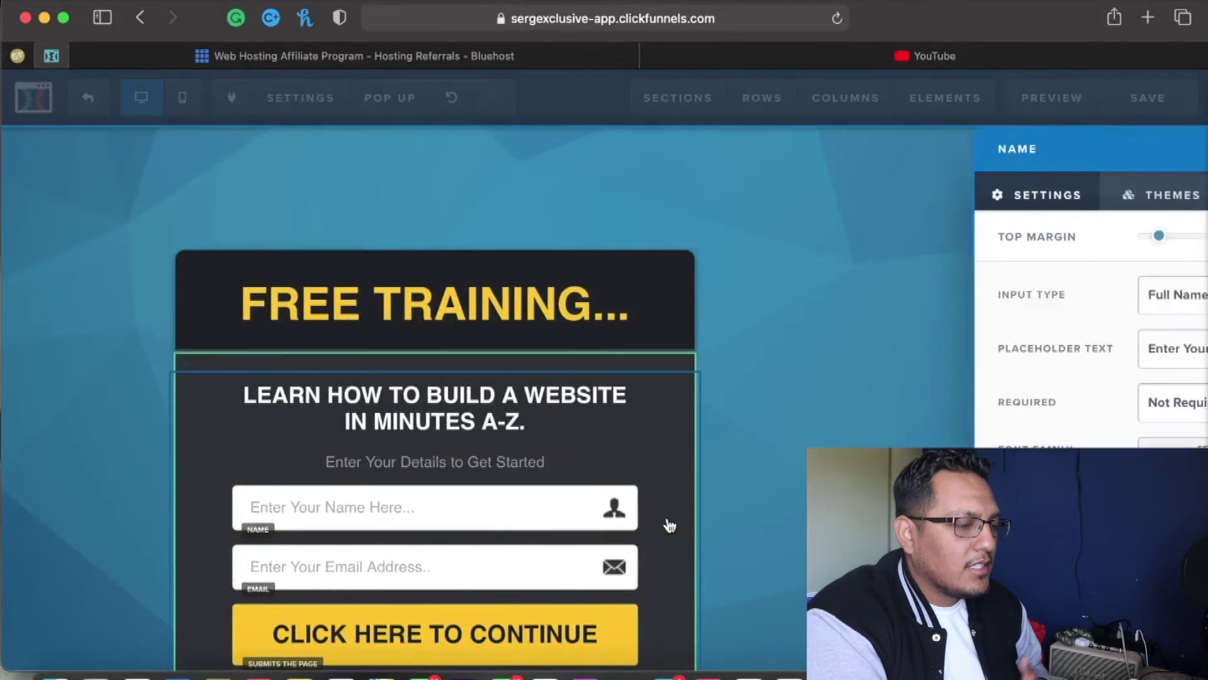
left_click(1166, 307)
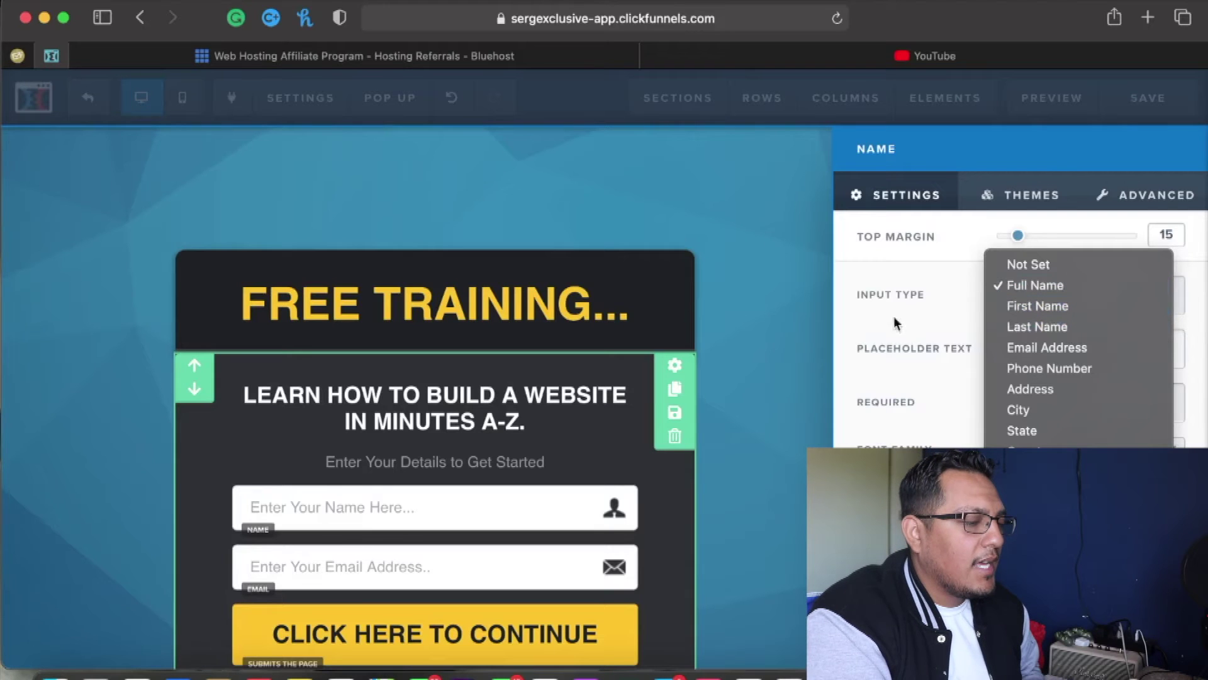
left_click(806, 372)
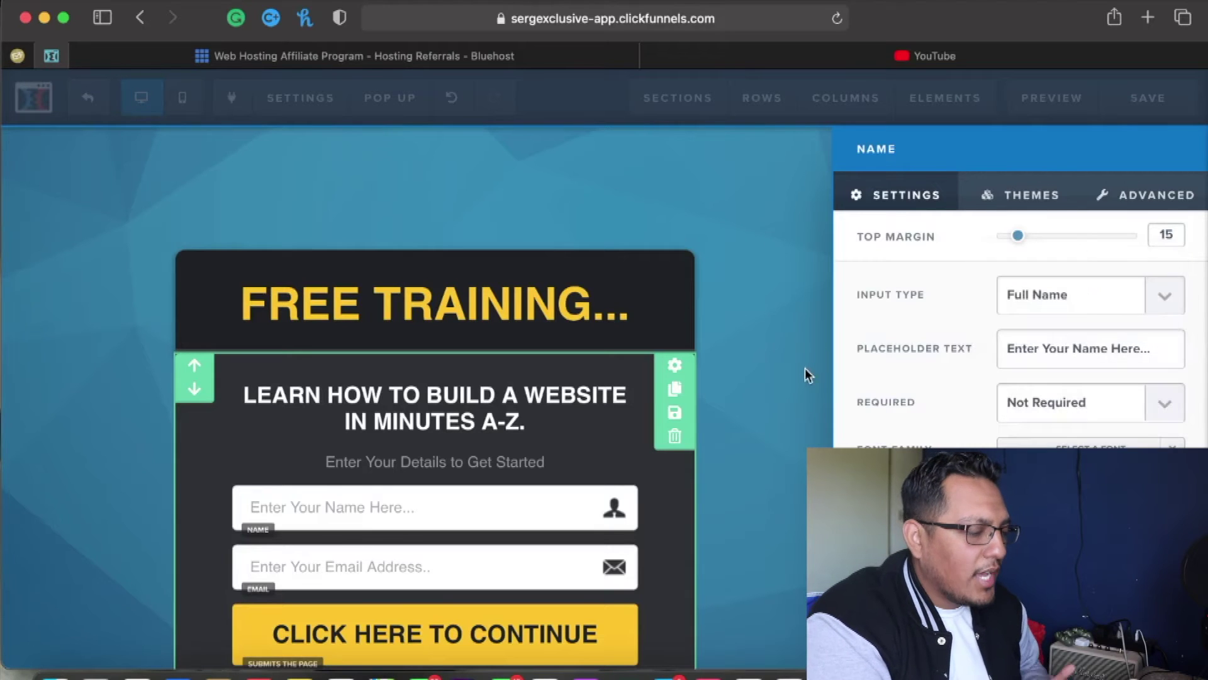
left_click(581, 469)
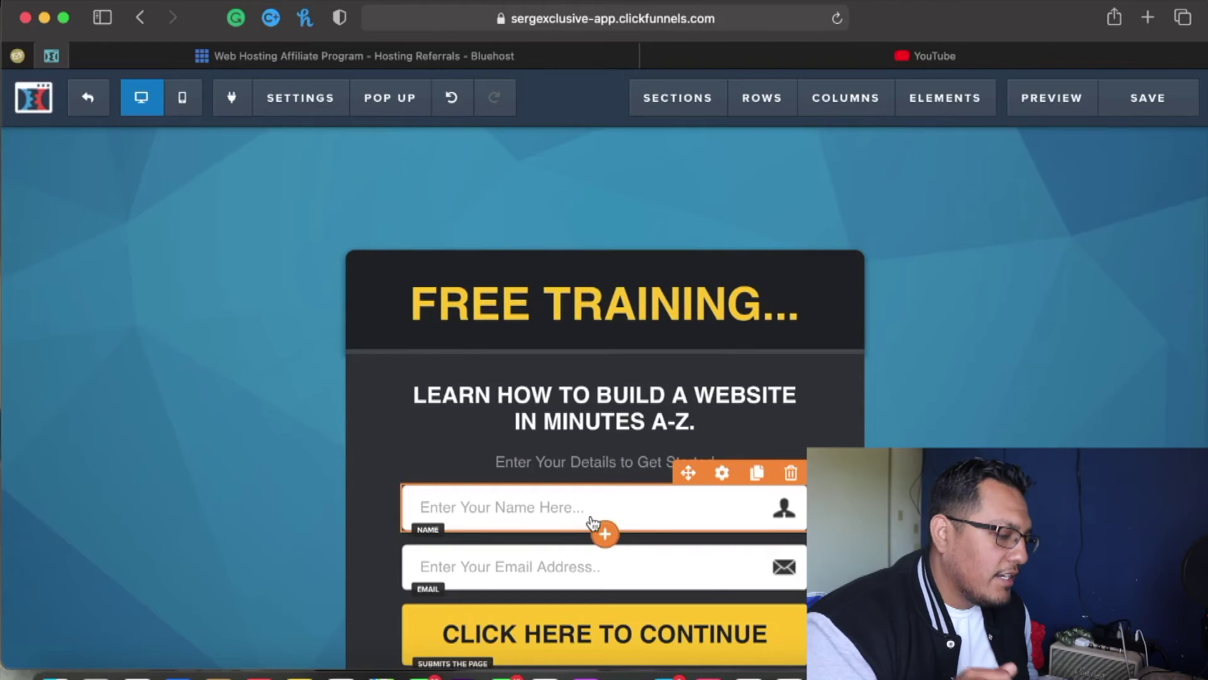
Change the yellow opt-in button's text to "GET ACCESS NOW" and close its settings
left_click(689, 641)
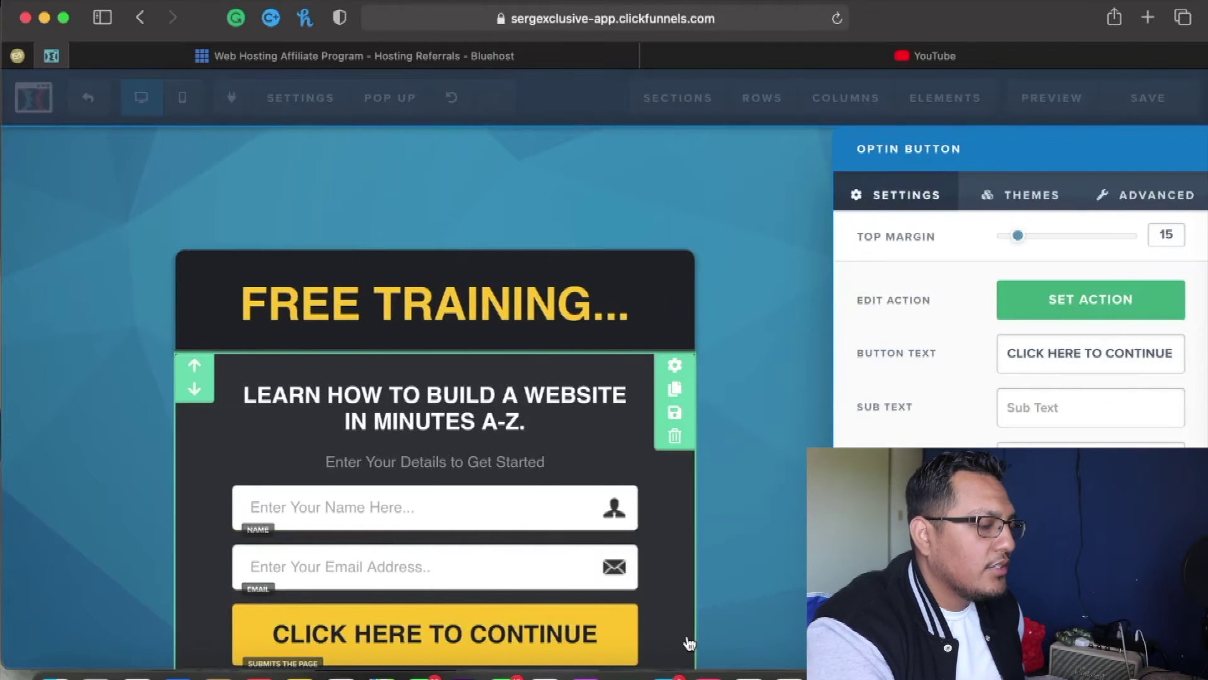
triple_click(1063, 353)
key("BackSpace")
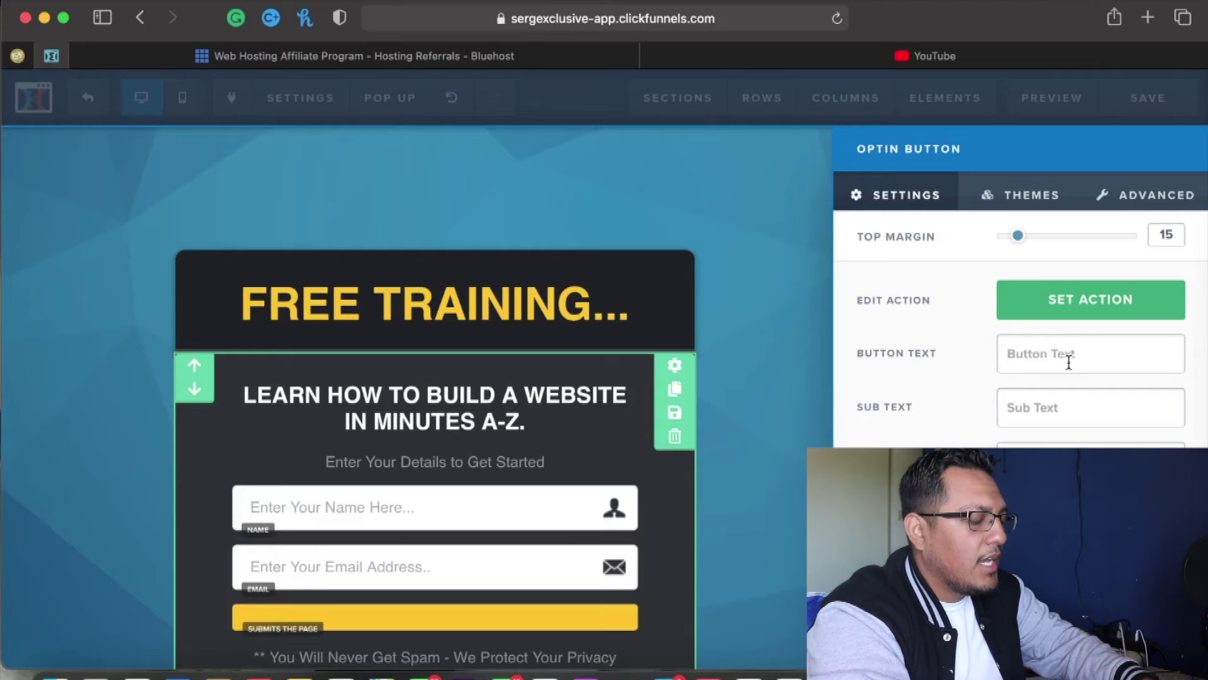
type("Get")
key("BackSpace")
key("BackSpace")
key("BackSpace")
type("GE")
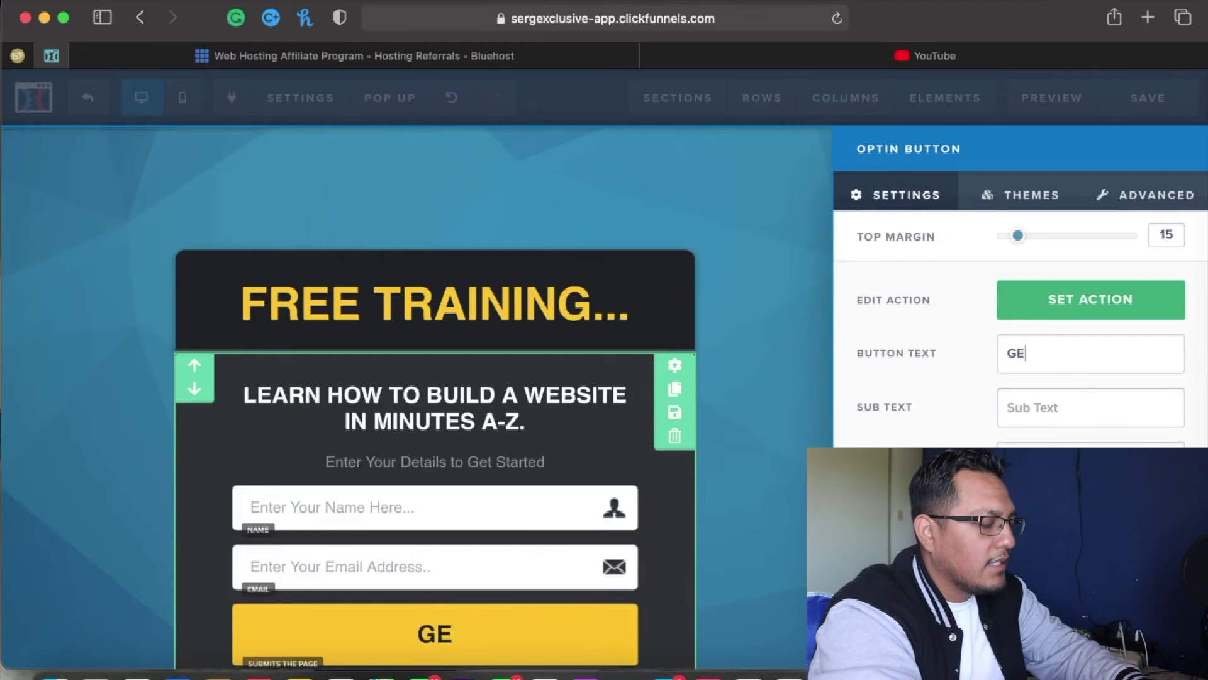
type("T ACCESS")
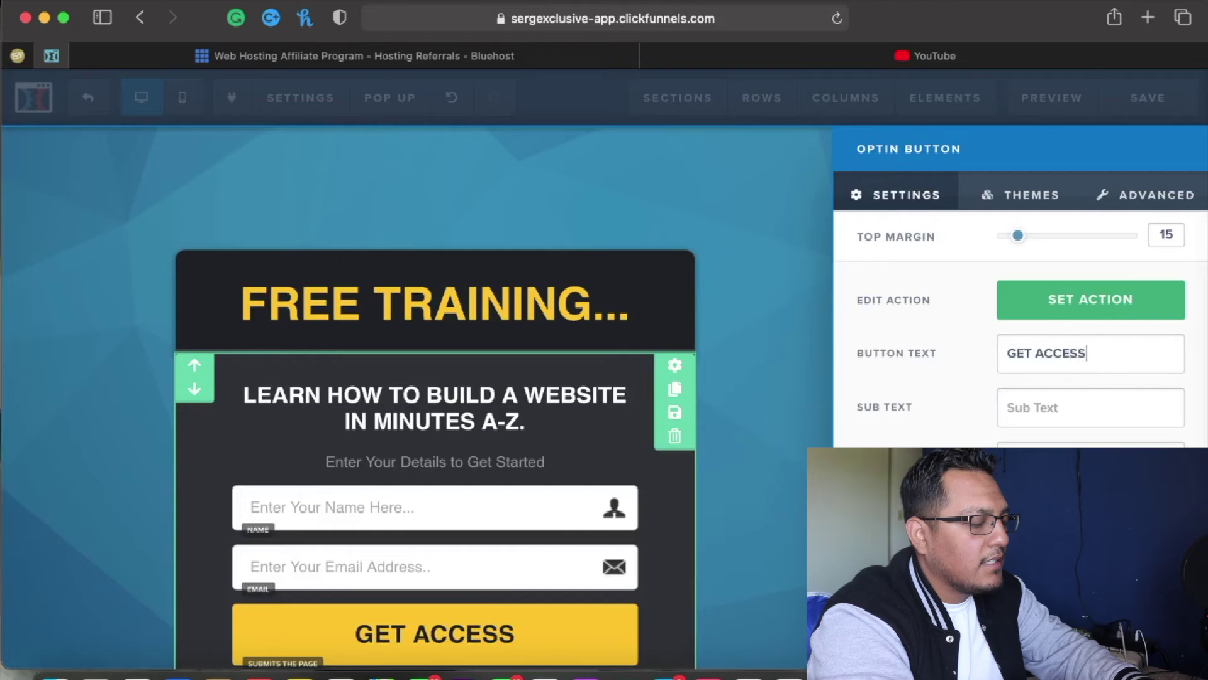
type(" NOW")
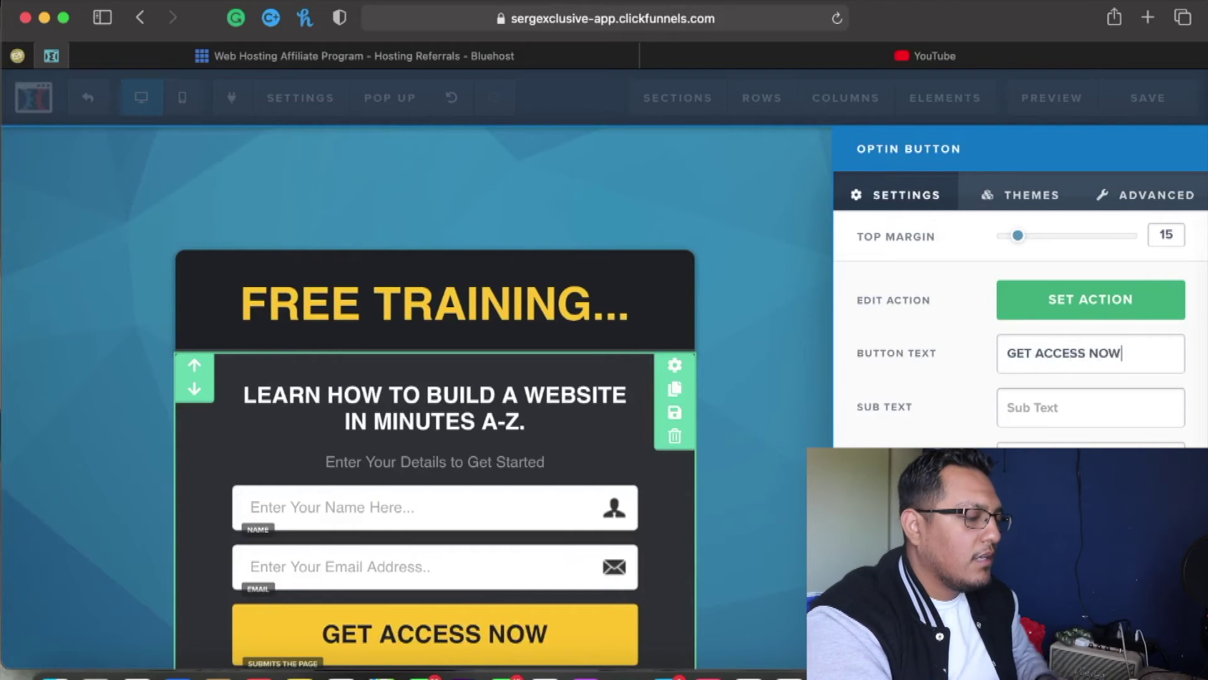
left_click(770, 479)
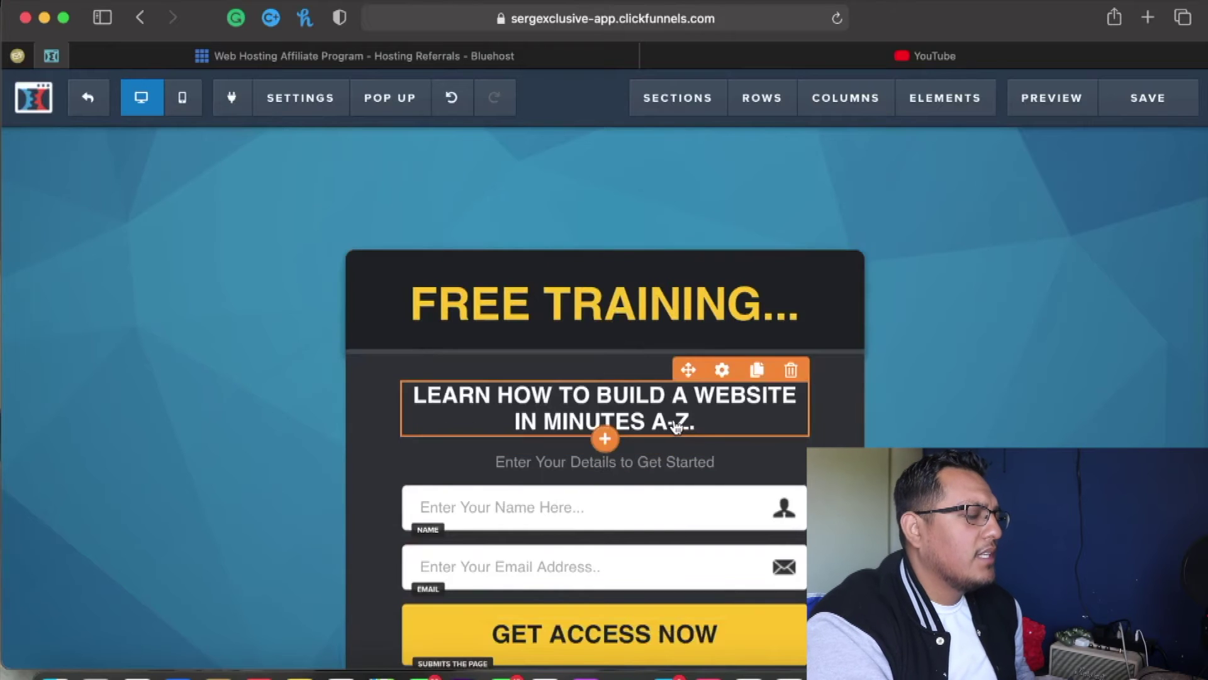
Extend the subheadline with the word "WALKTHROUGH" so it ends in "A-Z WALKTHROUGH."
left_click(695, 423)
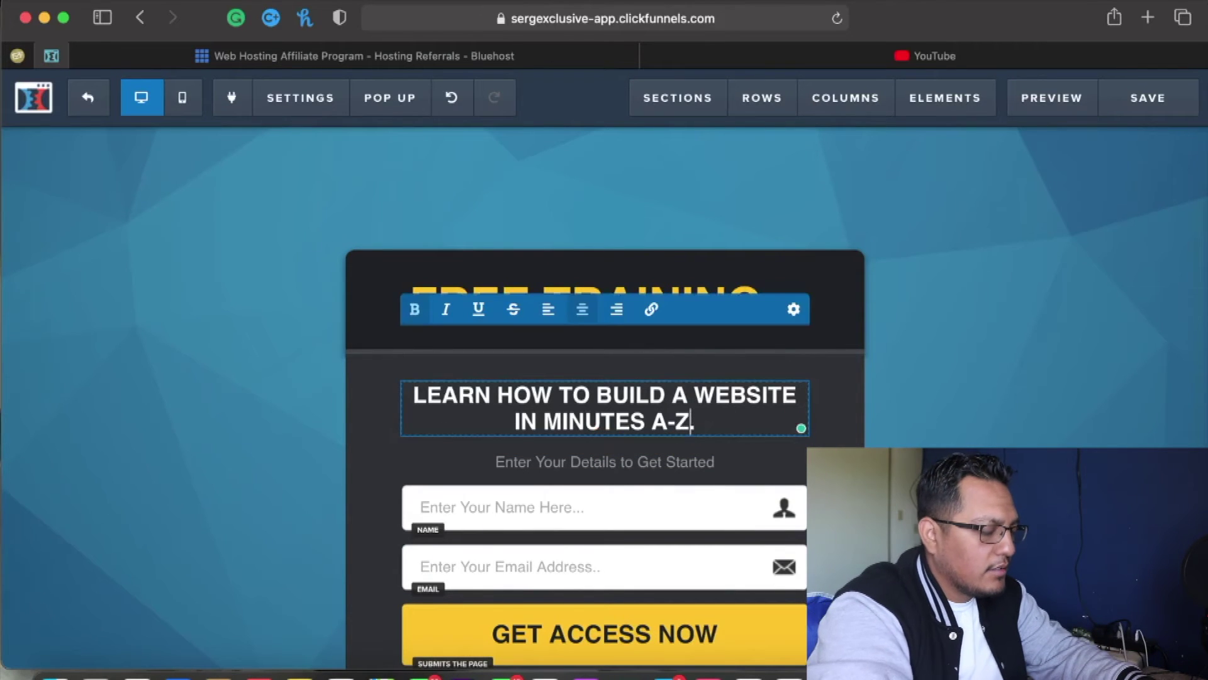
type("WALK")
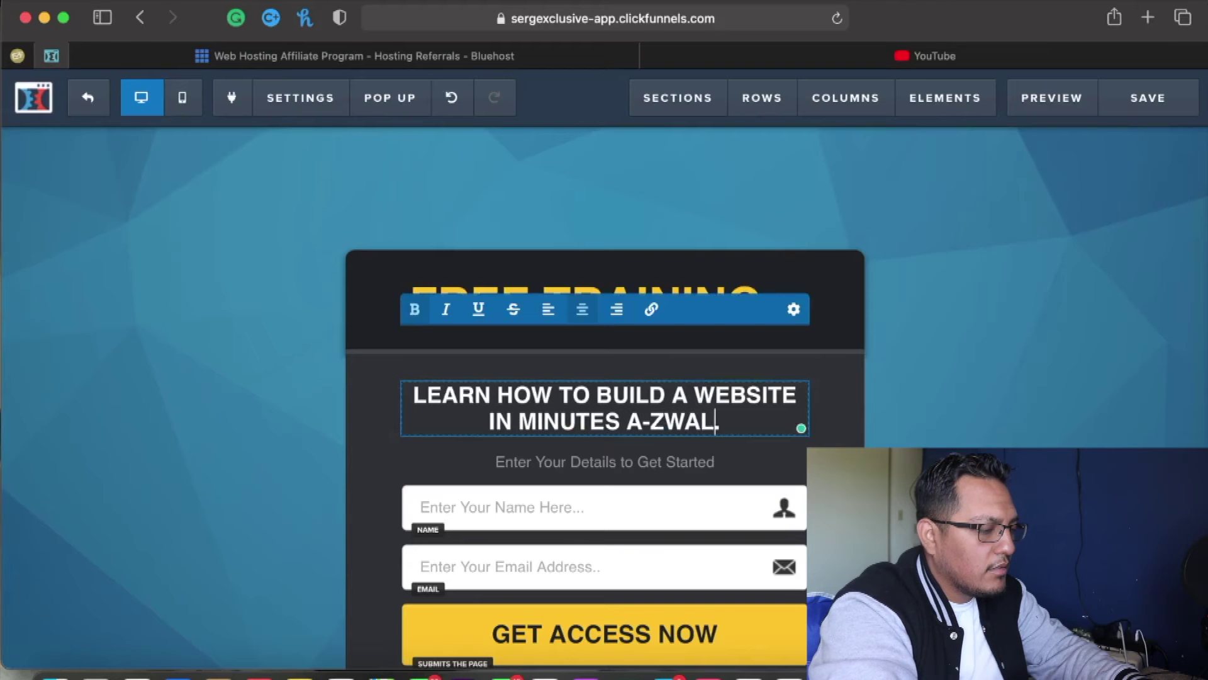
key("BackSpace")
key("BackSpace")
key("BackSpace")
key("BackSpace")
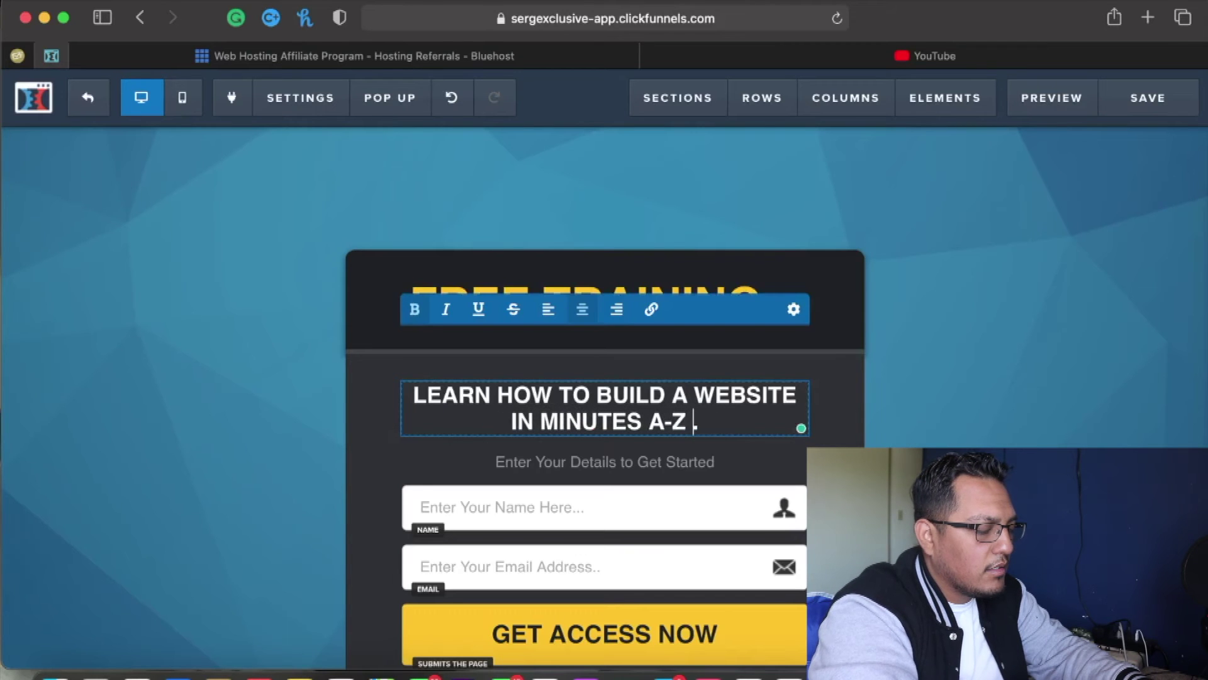
type("WALKTH")
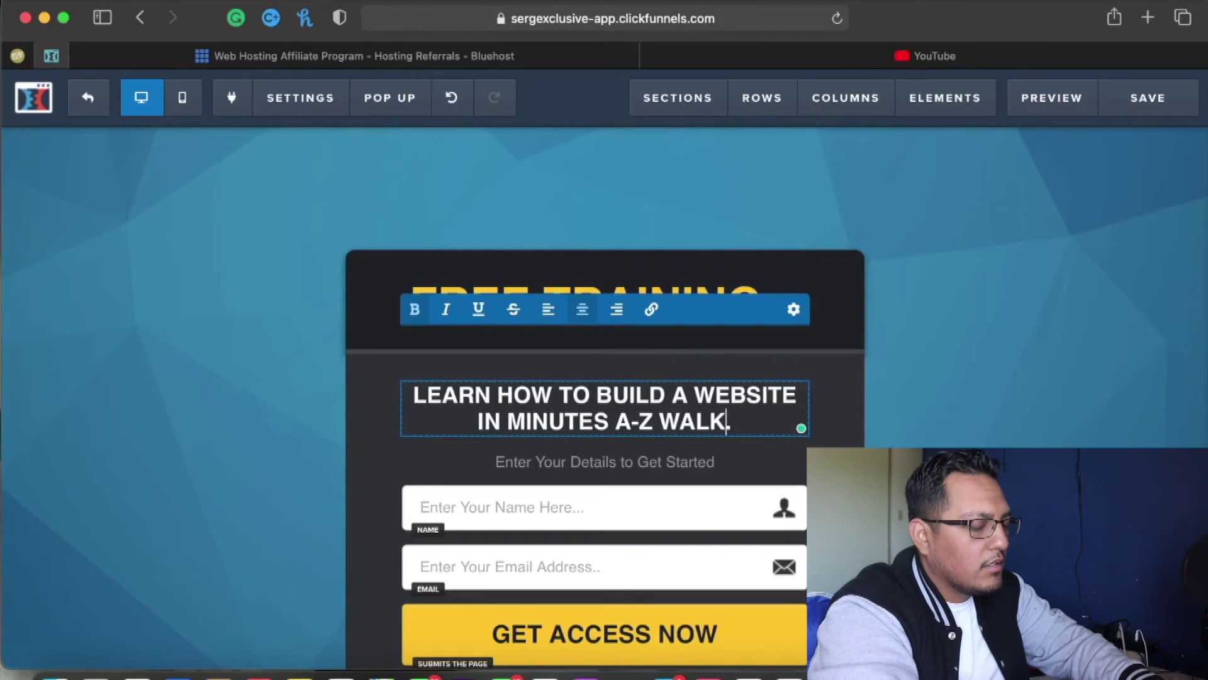
type("ROUGH")
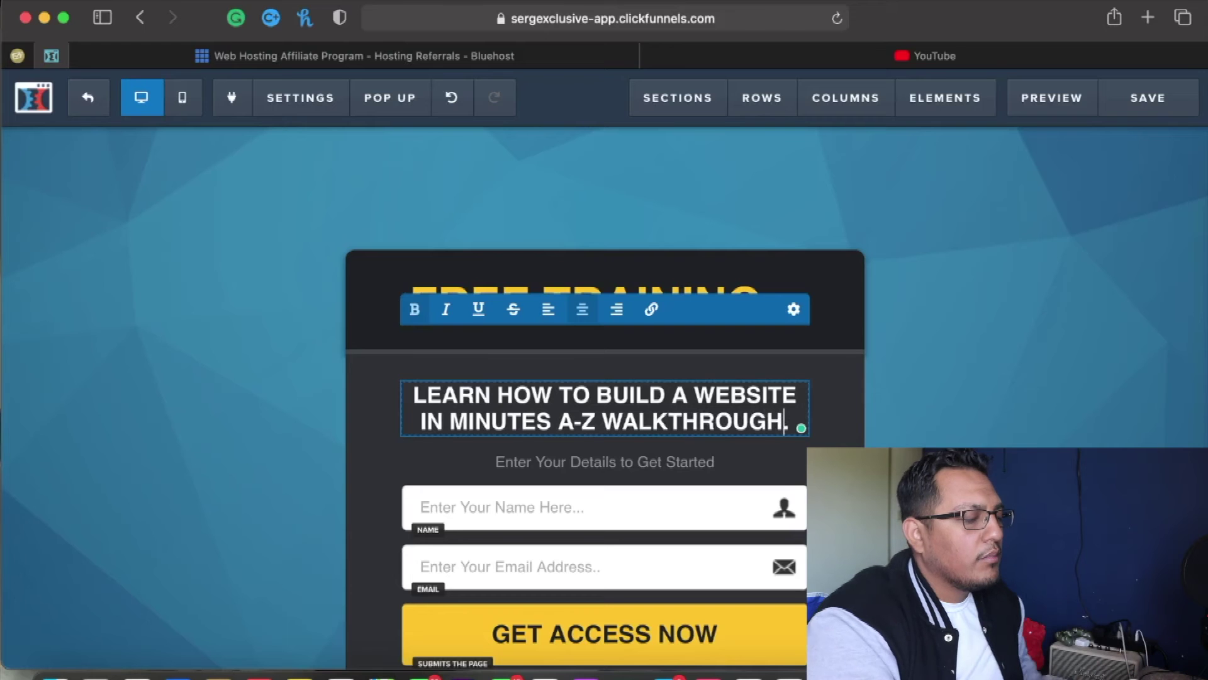
left_click(306, 434)
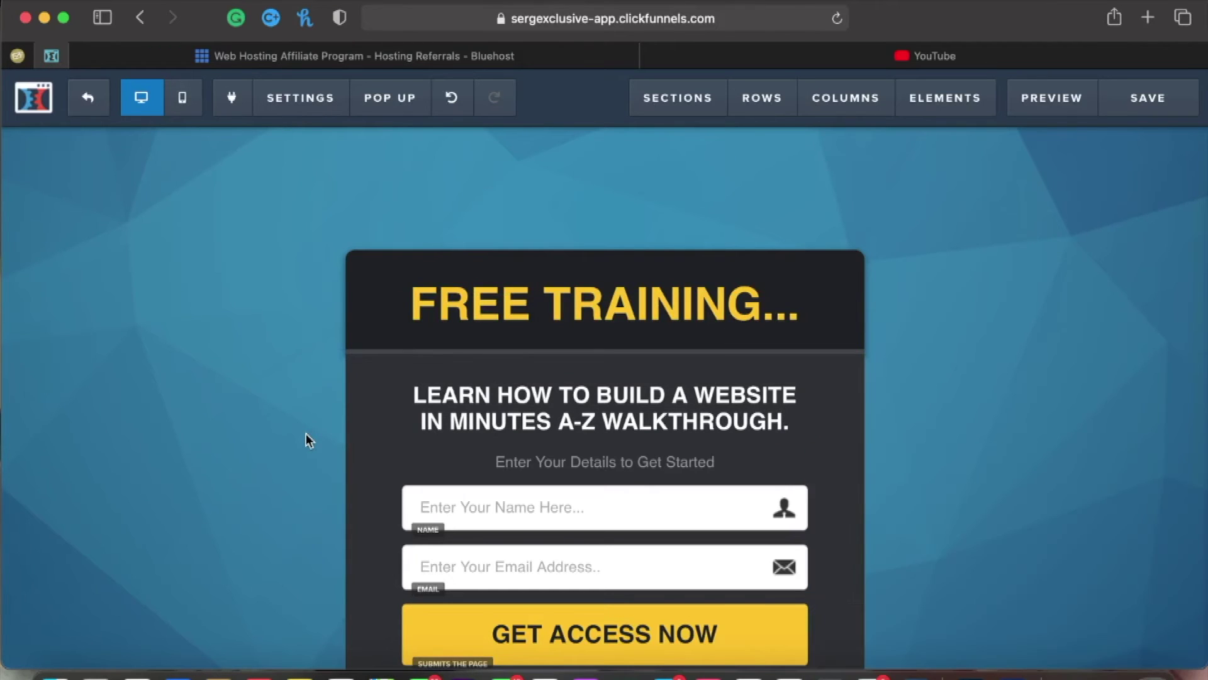
Examine the available actions for the GET ACCESS NOW button, and close its settings without making changes
scroll(305, 433, "down", 3)
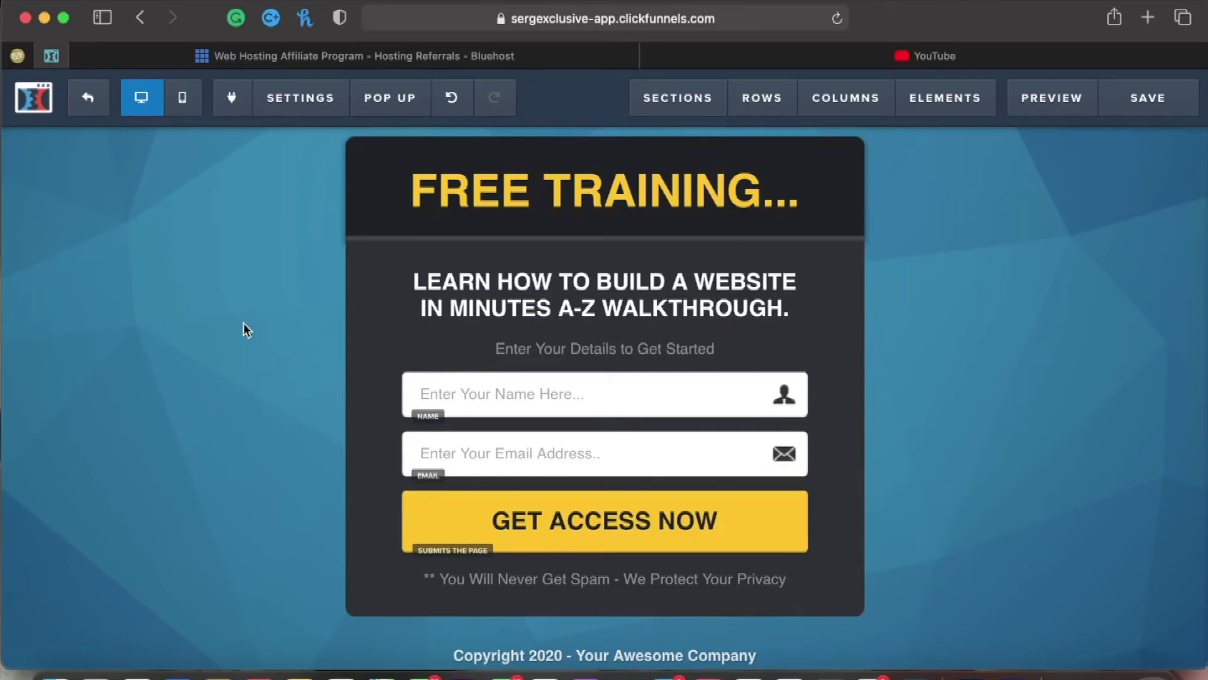
left_click(623, 534)
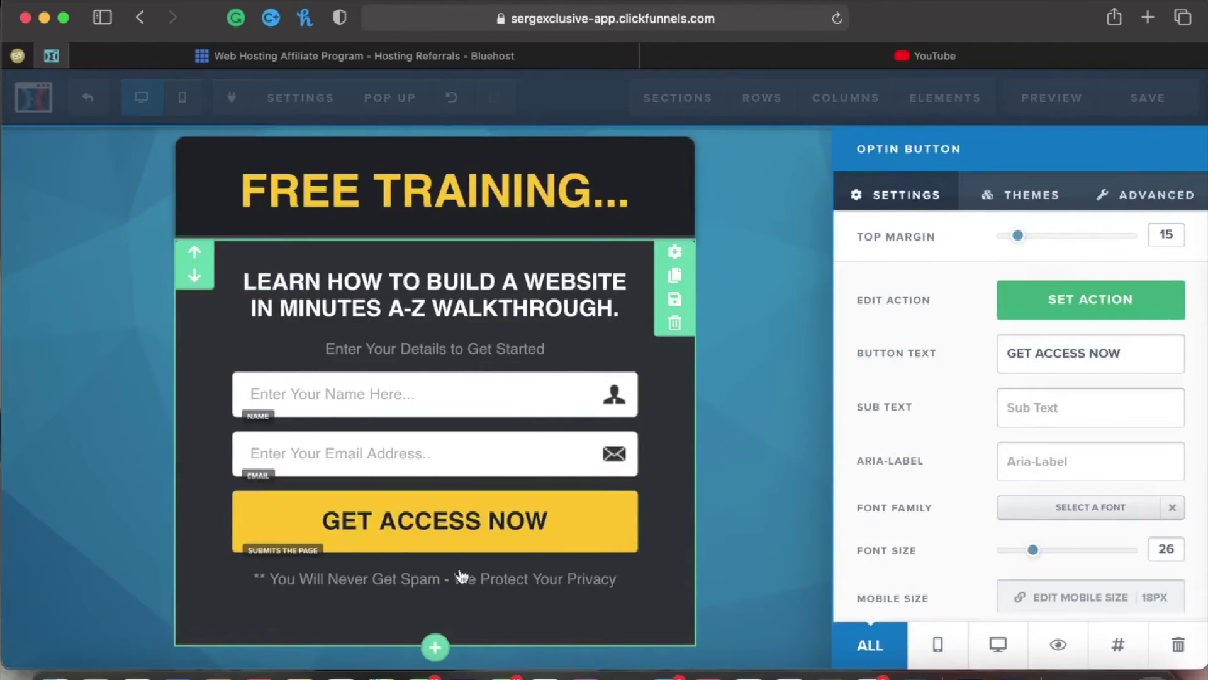
left_click(1098, 311)
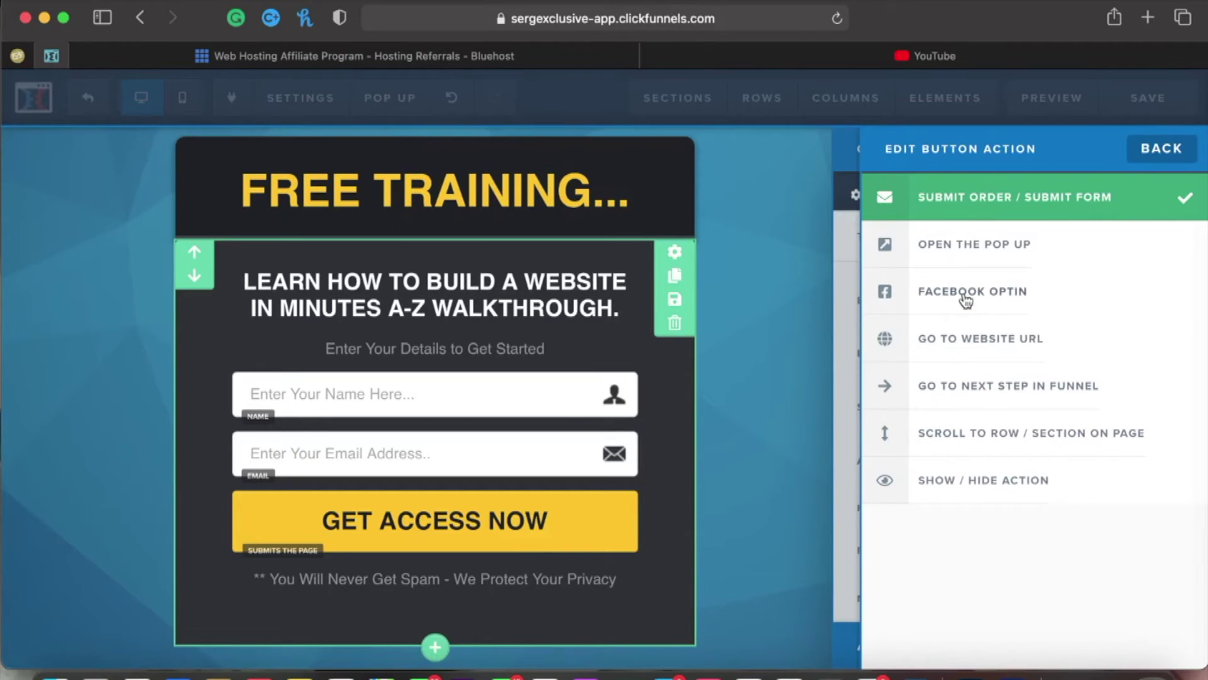
left_click(1162, 154)
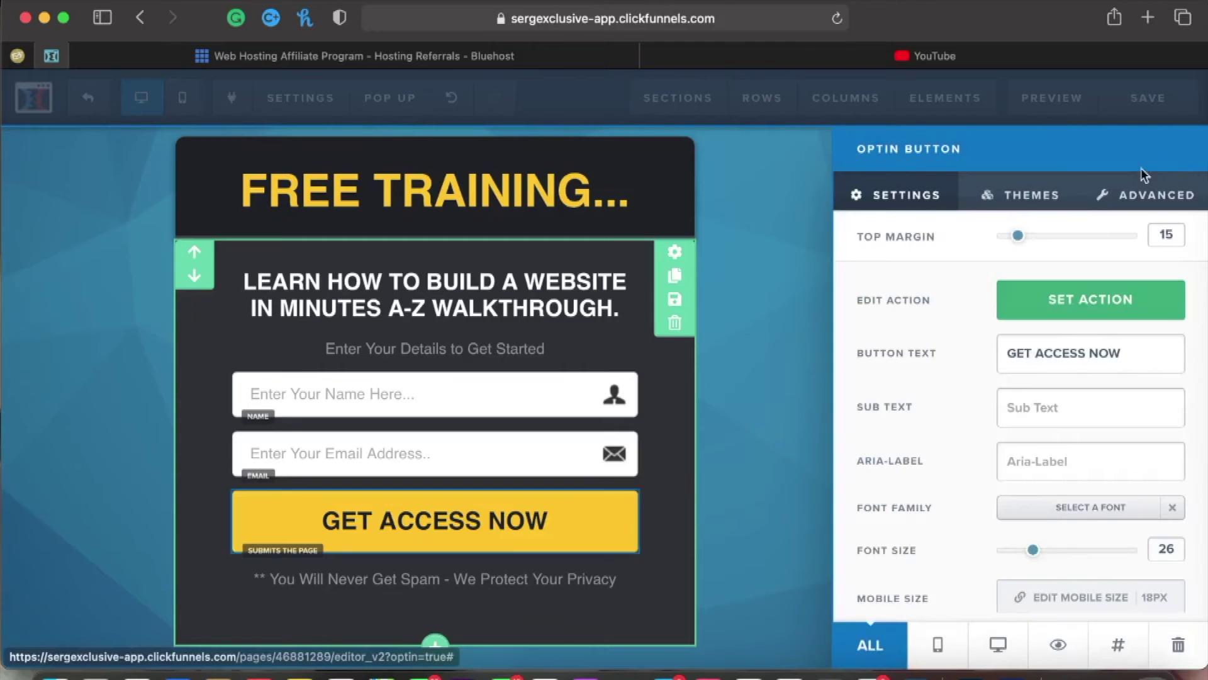
left_click(769, 264)
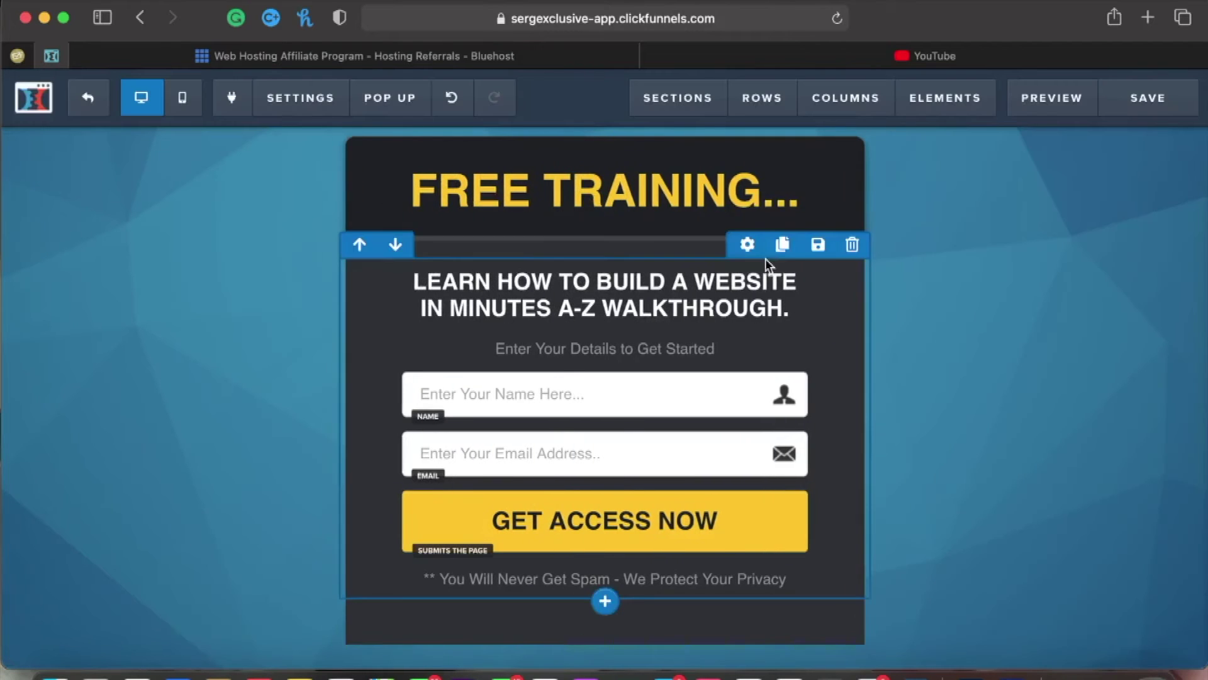
Examine the page's general settings, including the on-submit destination, and close them without making changes
mouse_move(308, 112)
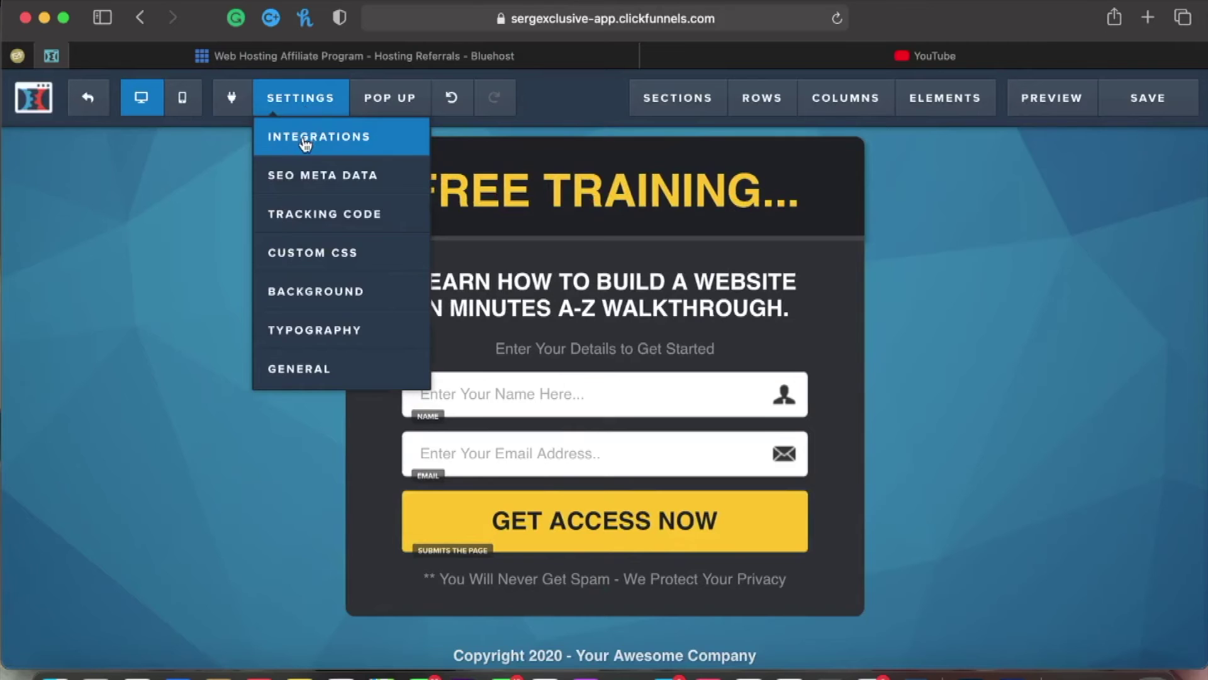
left_click(309, 369)
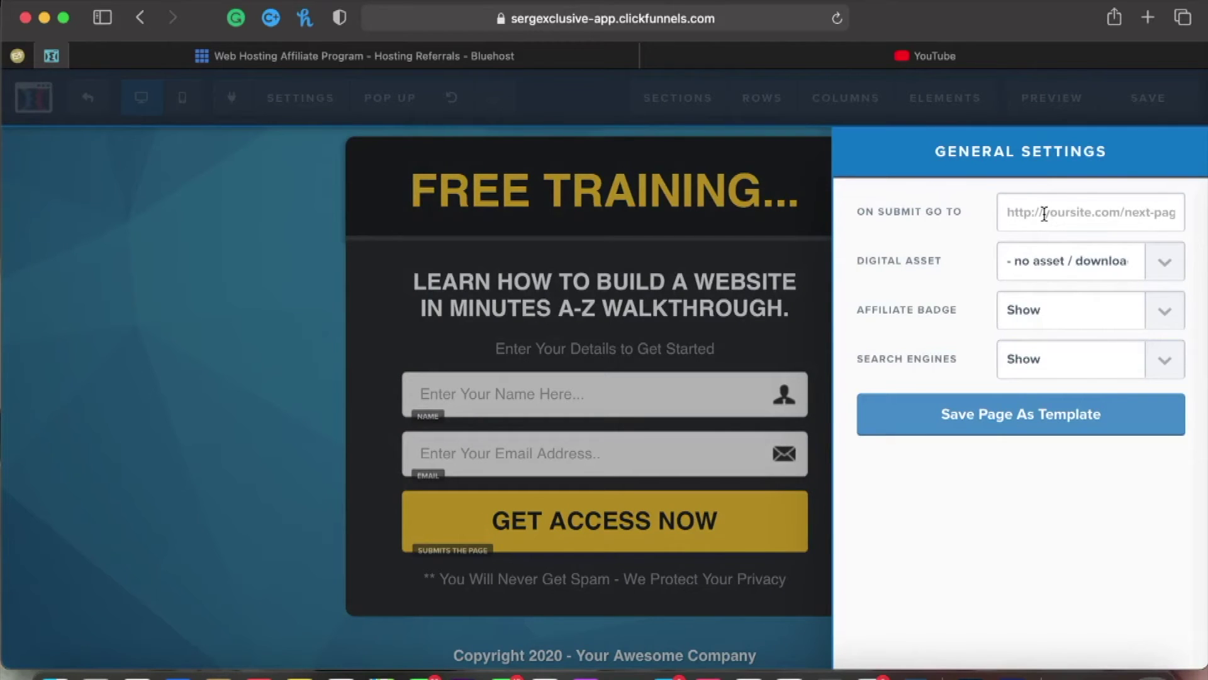
left_click(277, 224)
Examine the email integration settings and the available autoresponder integrations, and return to the page without choosing one
mouse_move(300, 100)
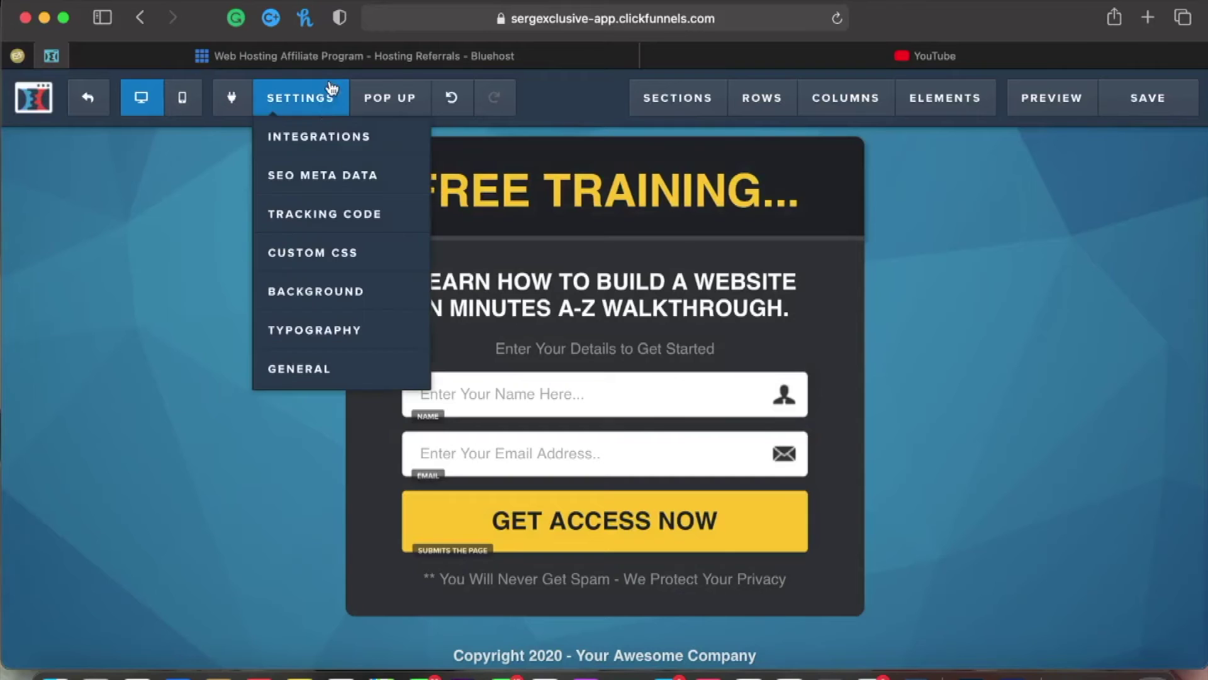
left_click(326, 153)
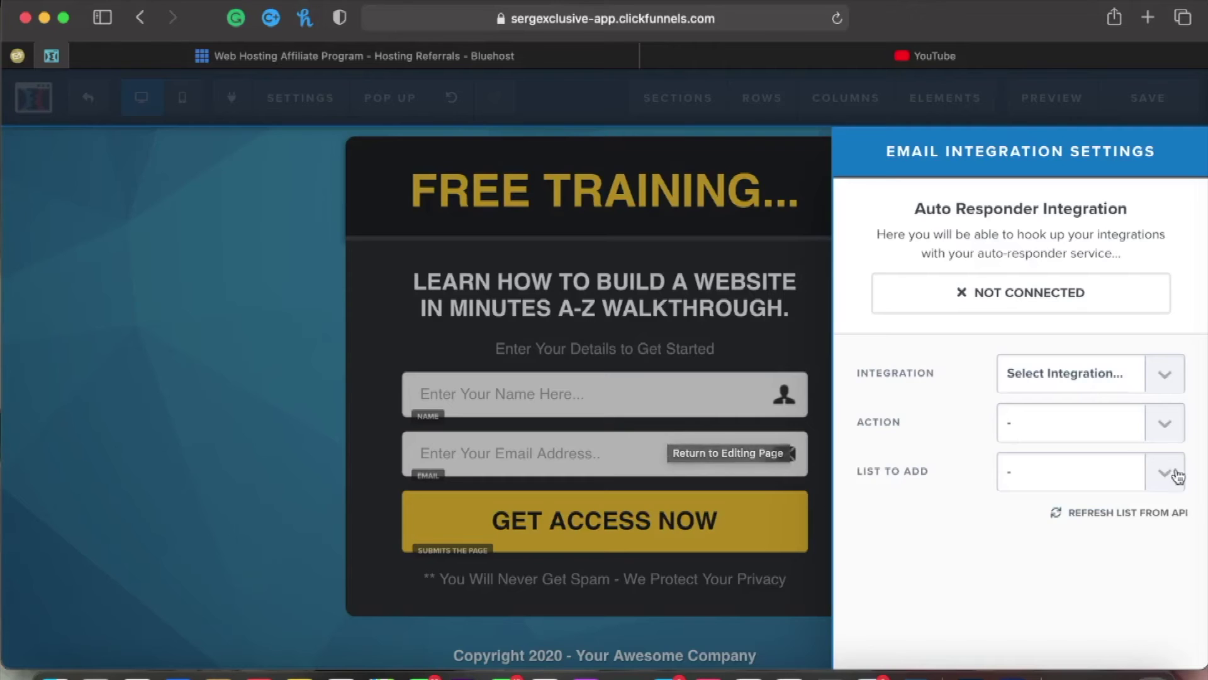
left_click(1176, 378)
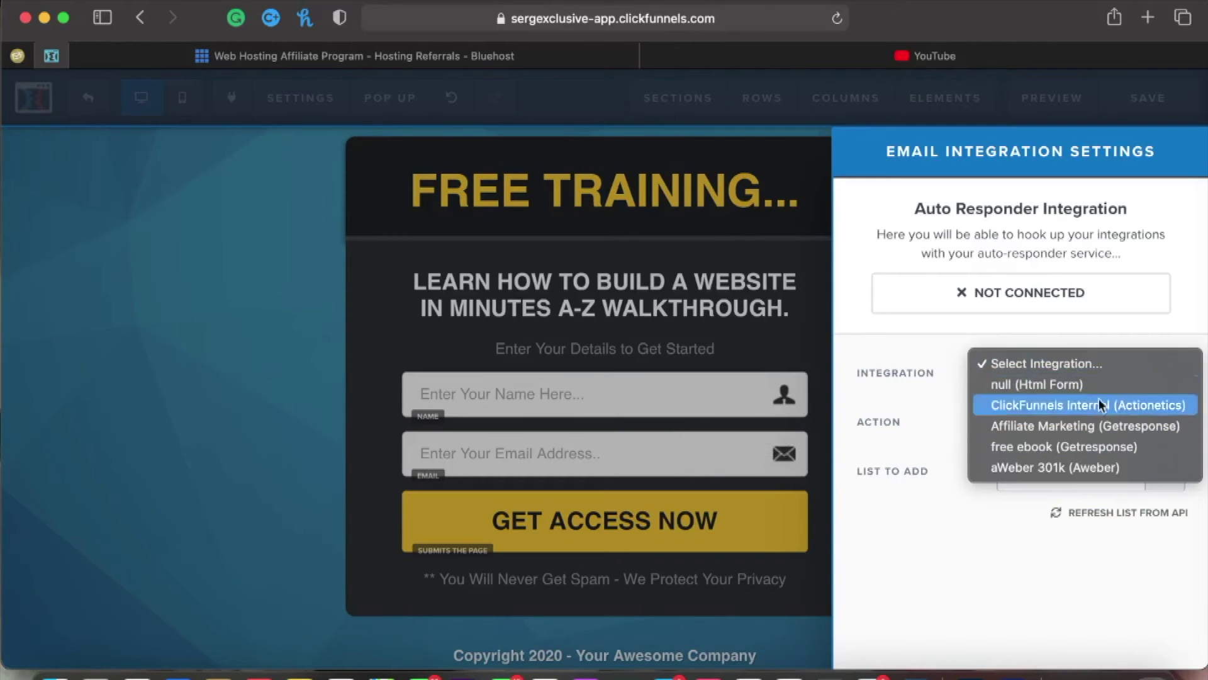
left_click(945, 412)
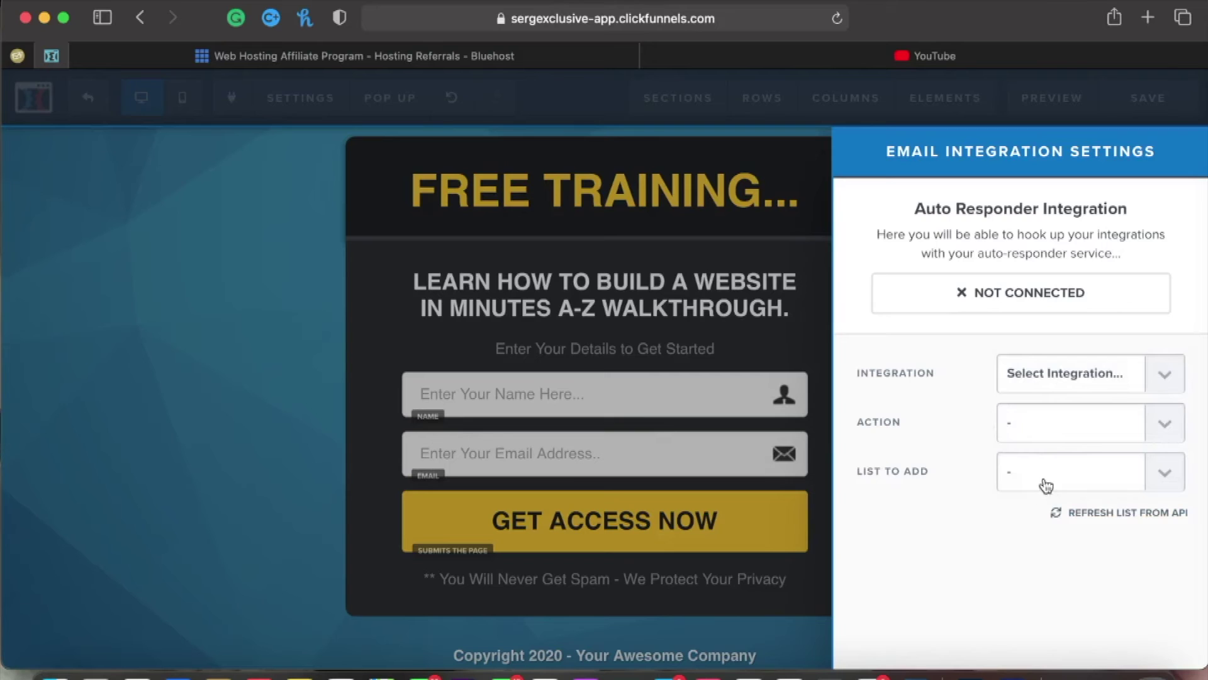
left_click(1055, 434)
left_click(950, 465)
left_click(207, 183)
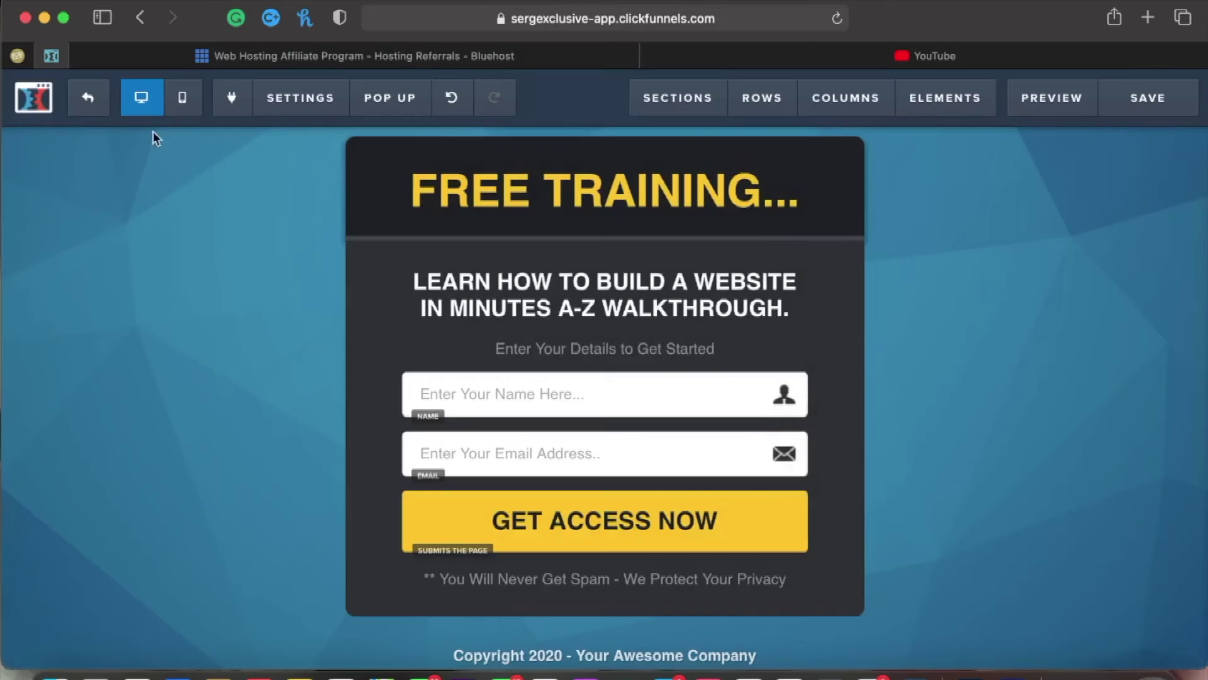
Leave the opt-in page editor and open the funnel's Thank You Page for editing
left_click(90, 100)
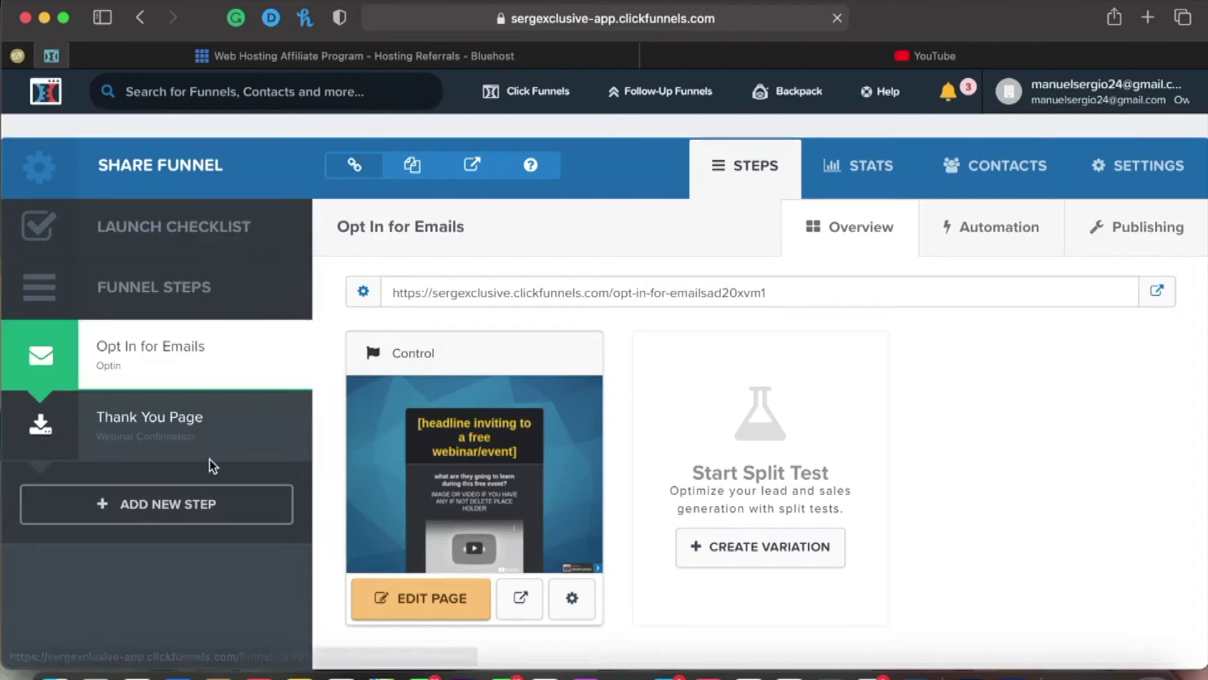
left_click(202, 433)
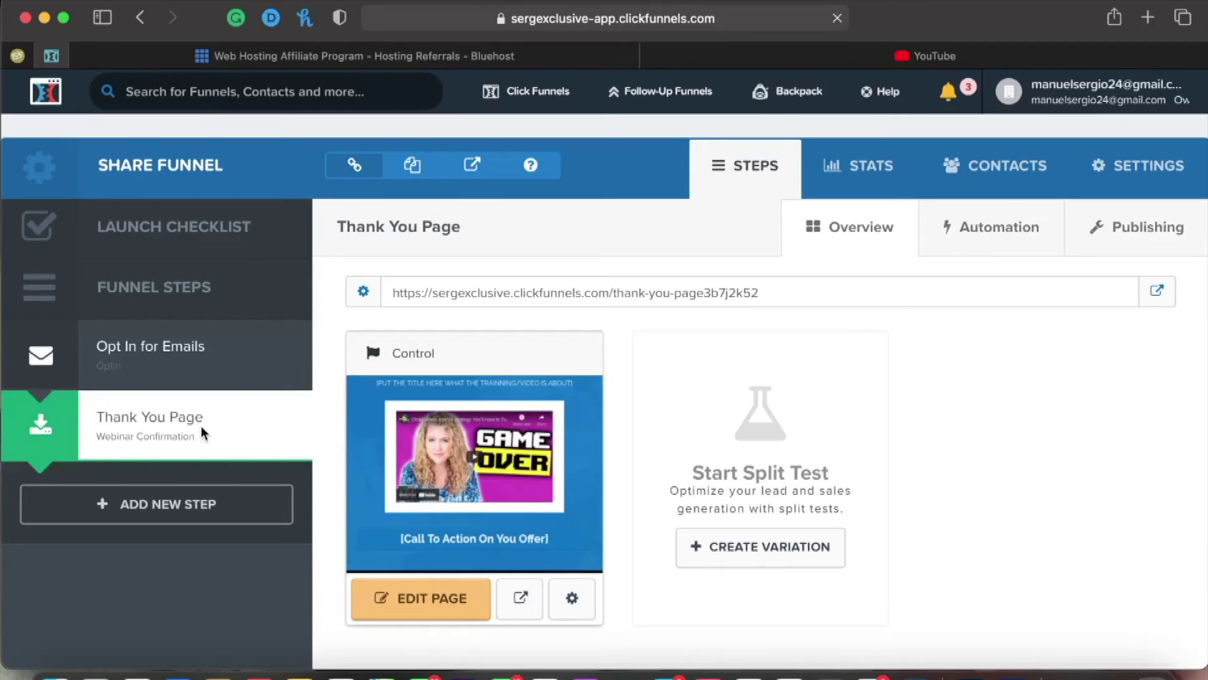
left_click(421, 598)
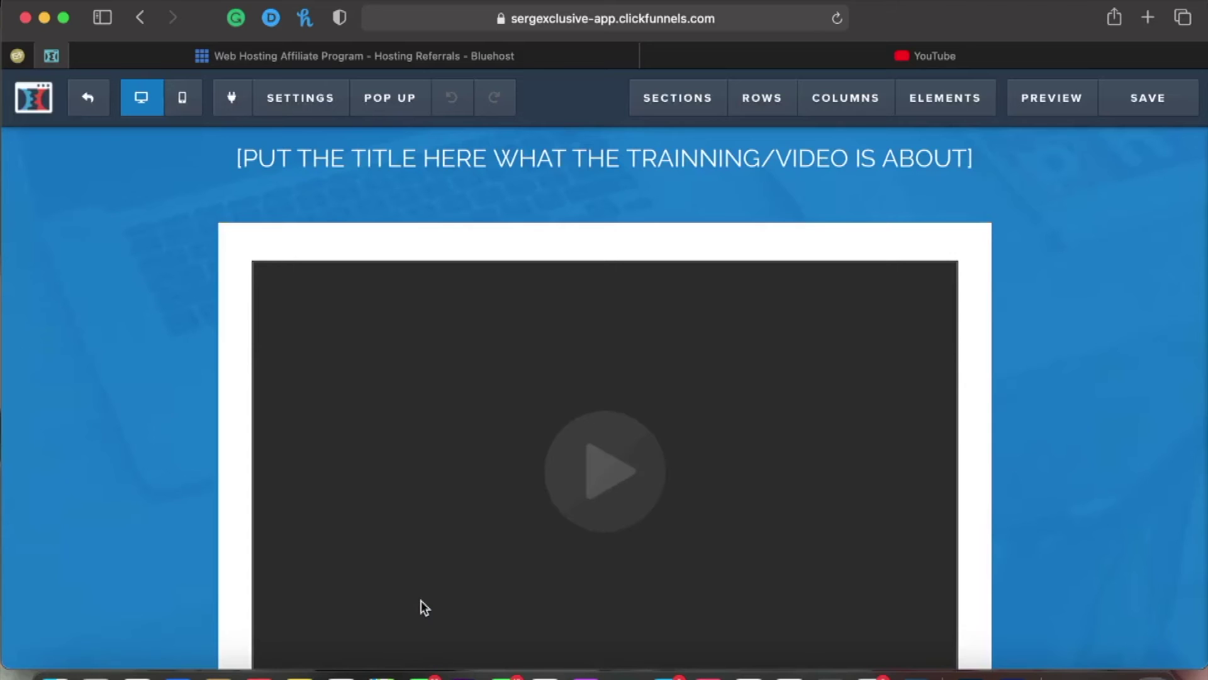
Replace the title placeholder above the video with "LEARN HOW TO BUILD A WEBSITE FOR YOUR BUSINESS EASILY"
triple_click(546, 165)
key("BackSpace")
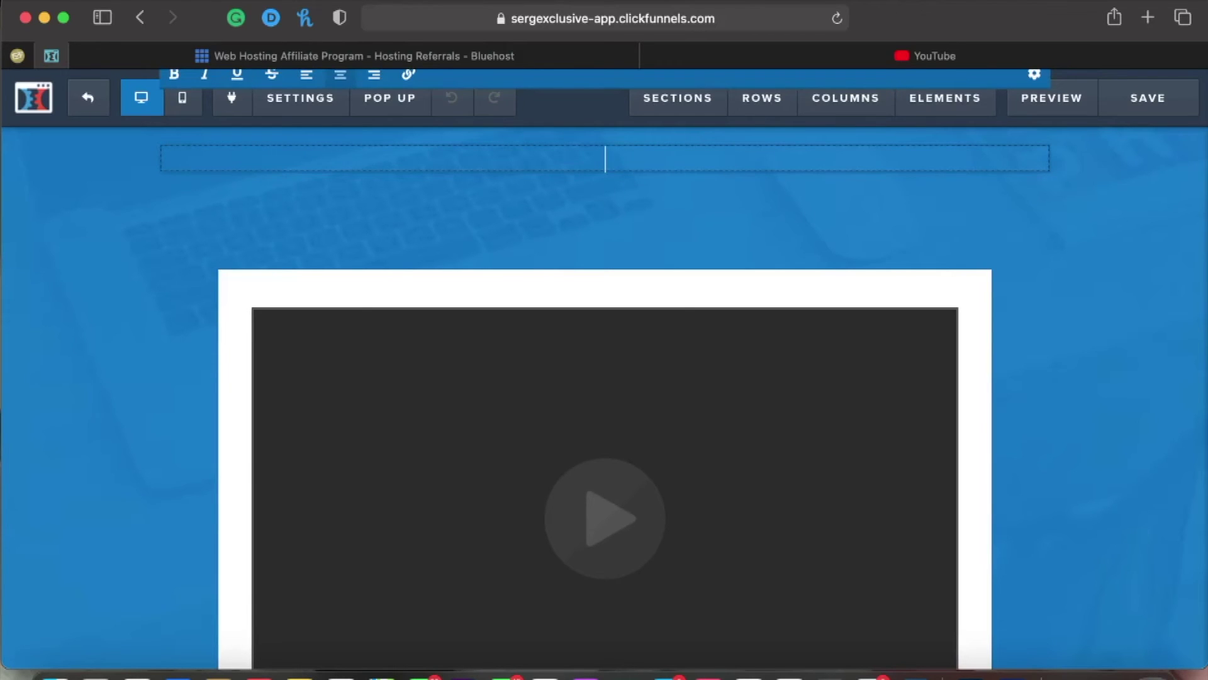
type("LEARN ")
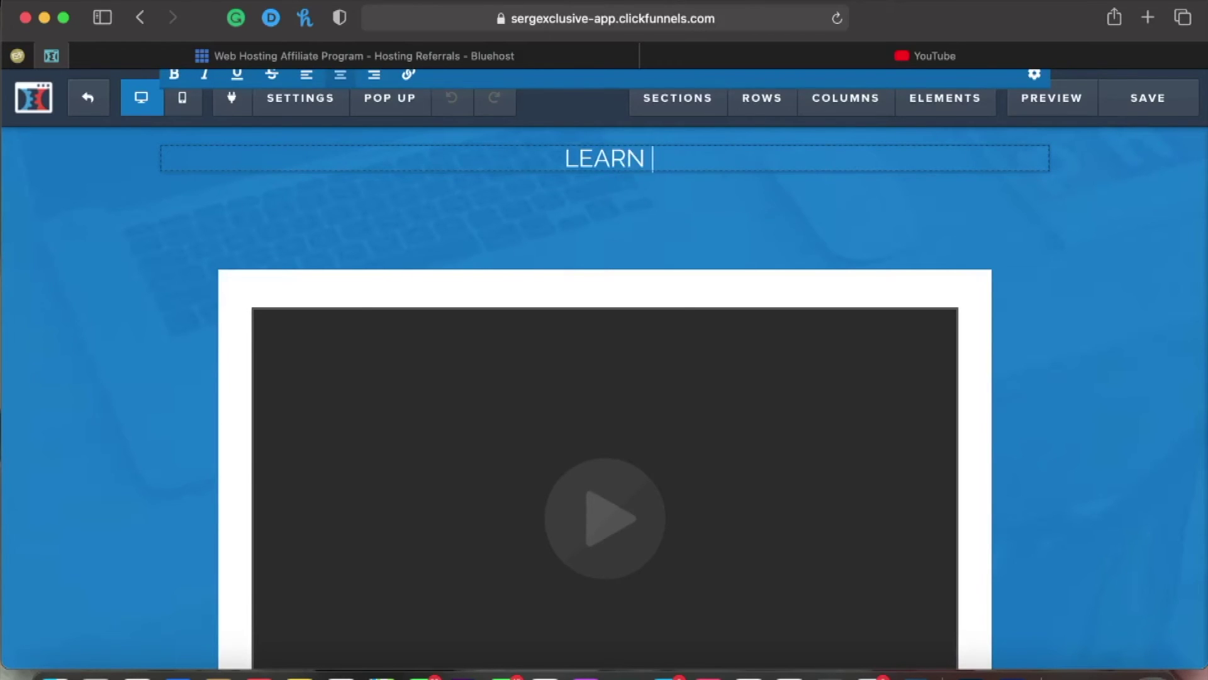
type("HOW TO BUI")
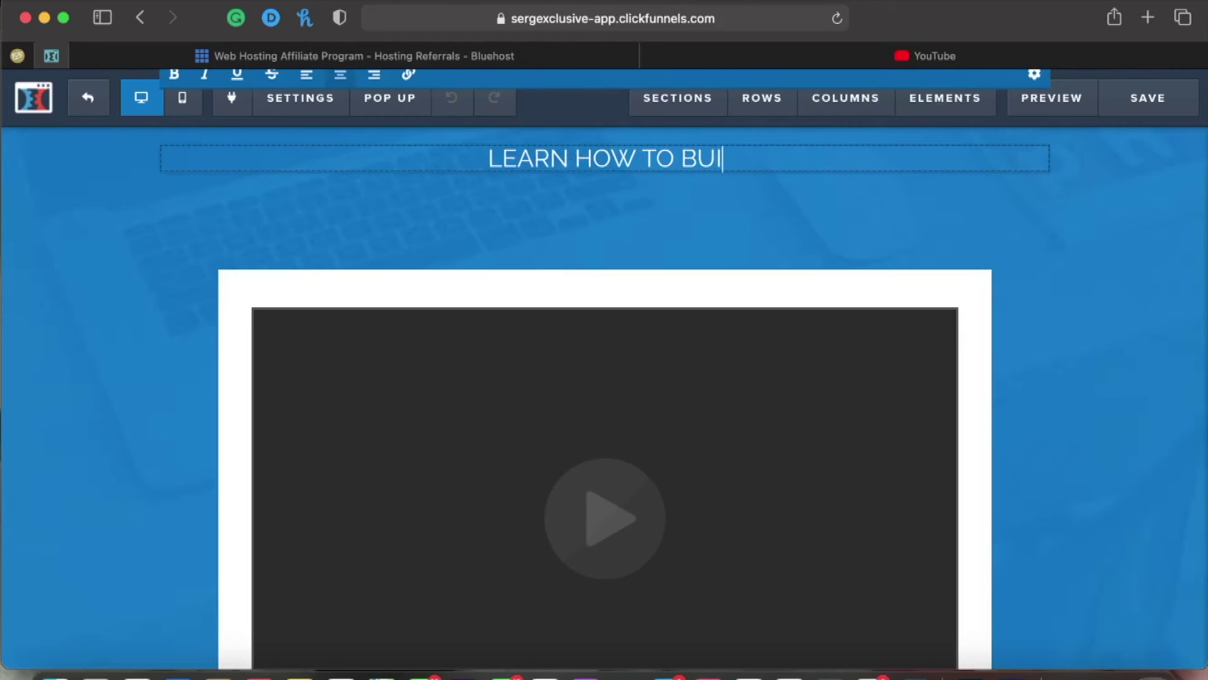
type("LD A ")
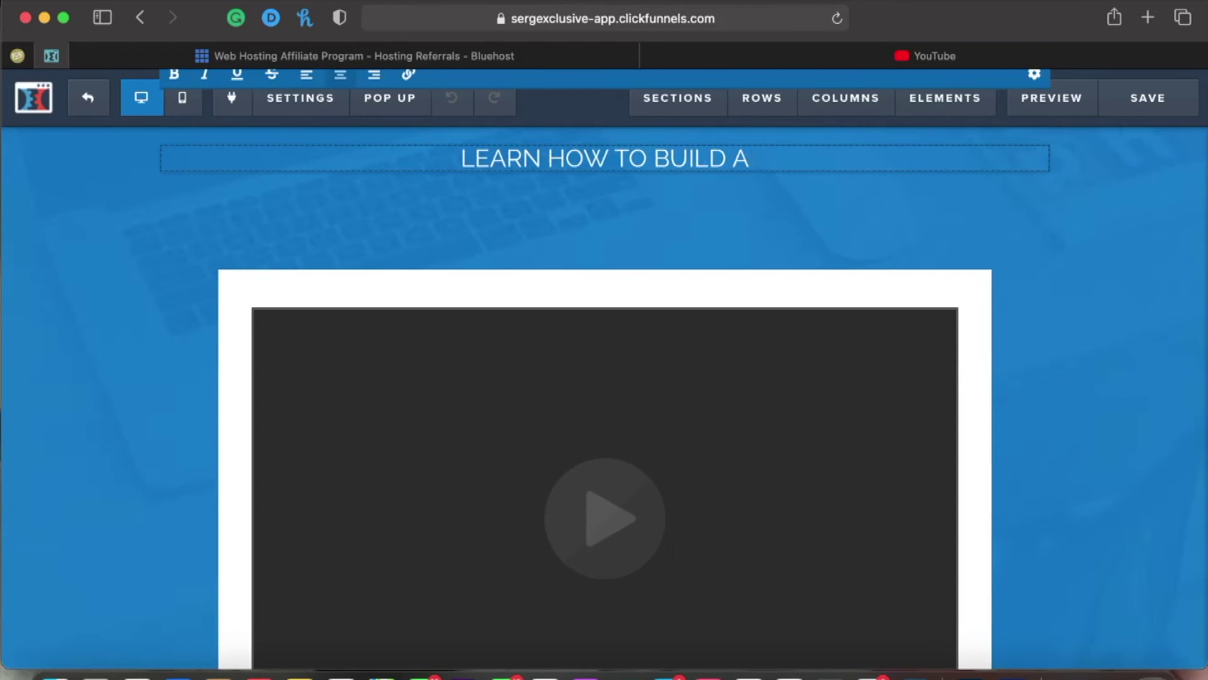
type("WEBSIT")
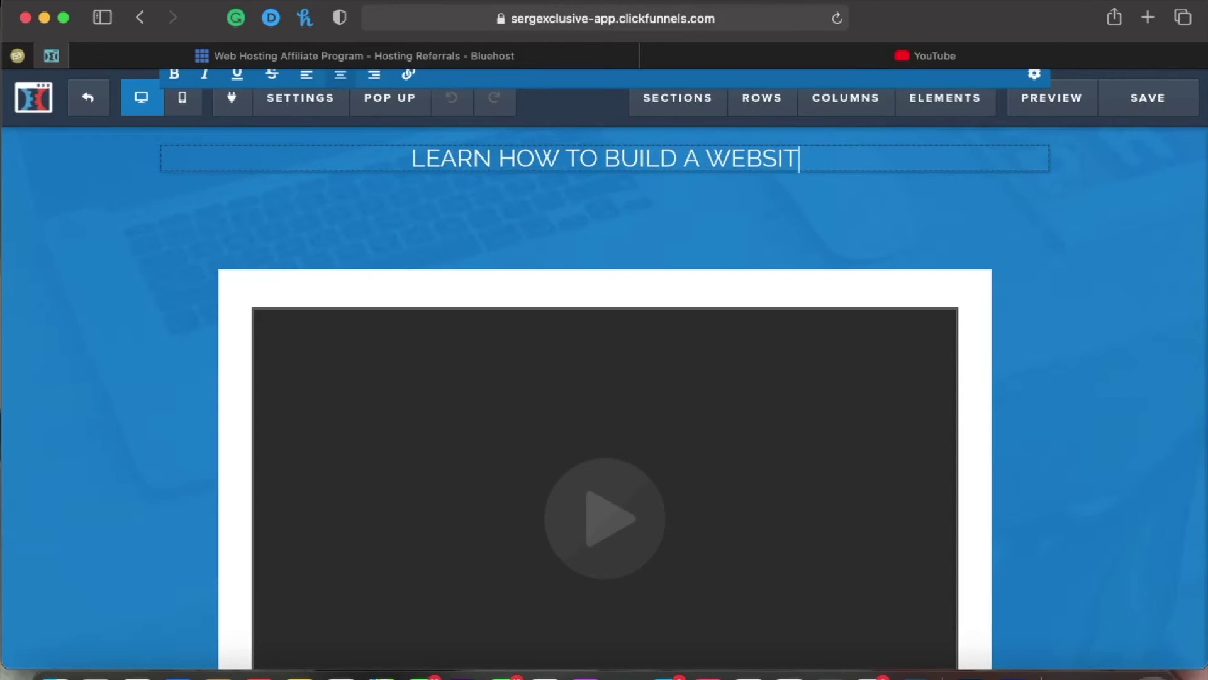
type("E FOR YOU")
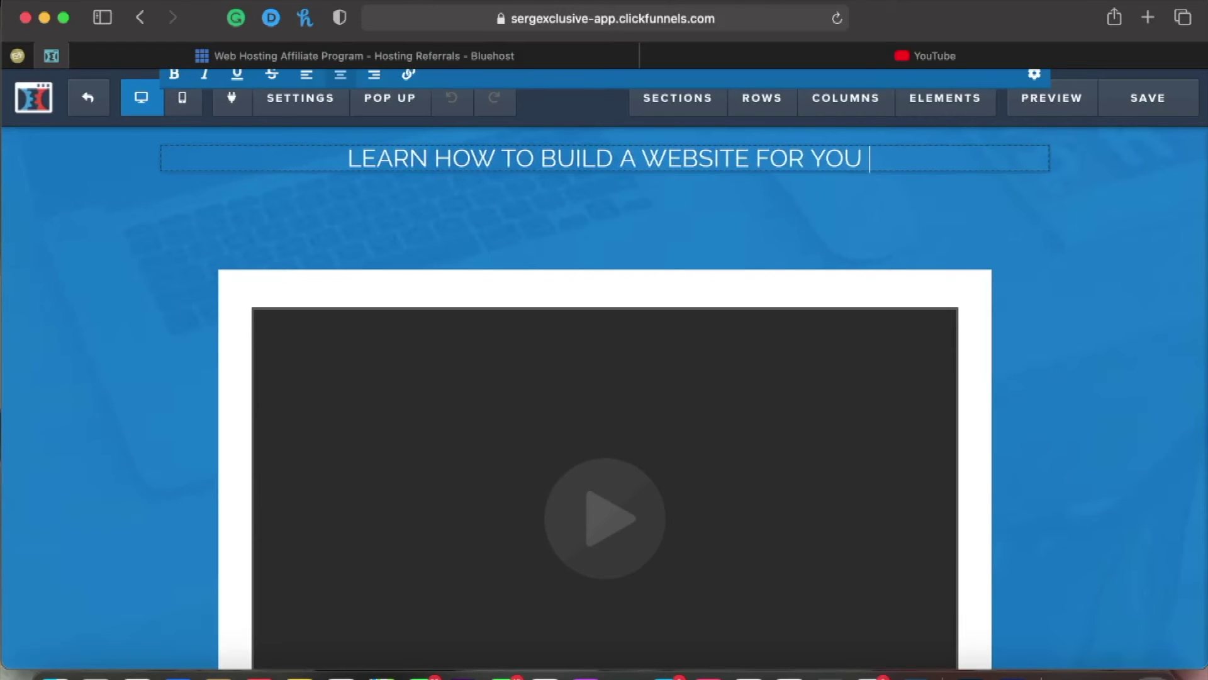
key("BackSpace")
type("R B")
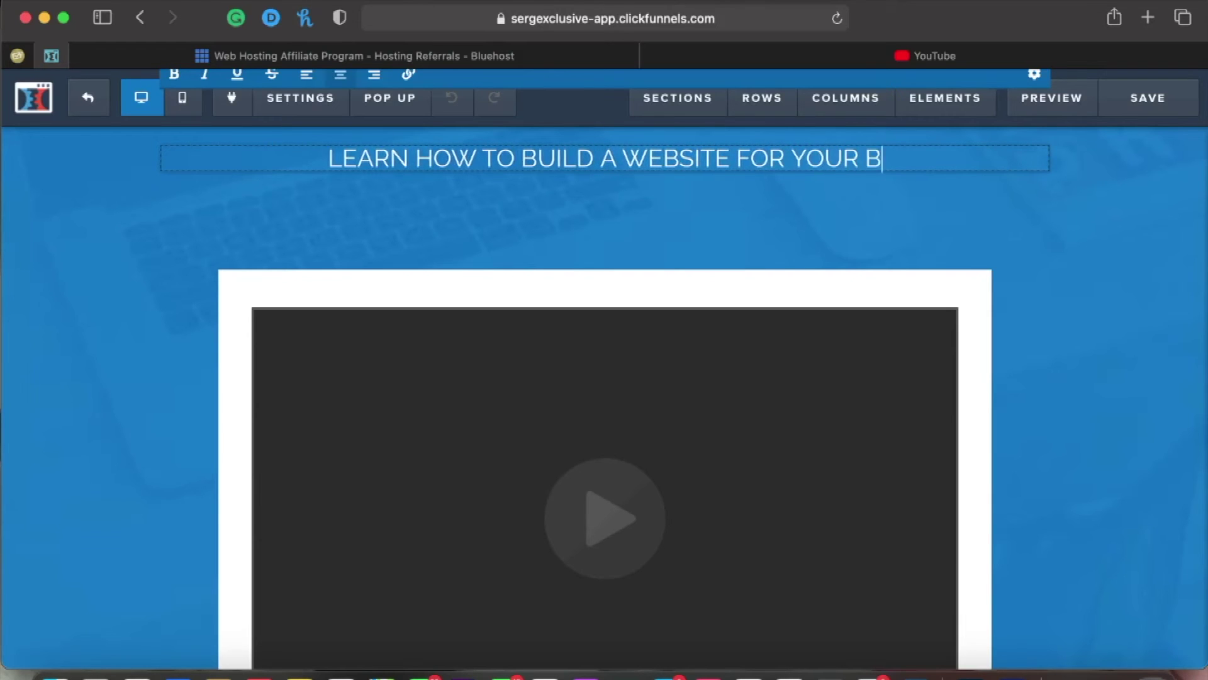
type("USINESS EASY")
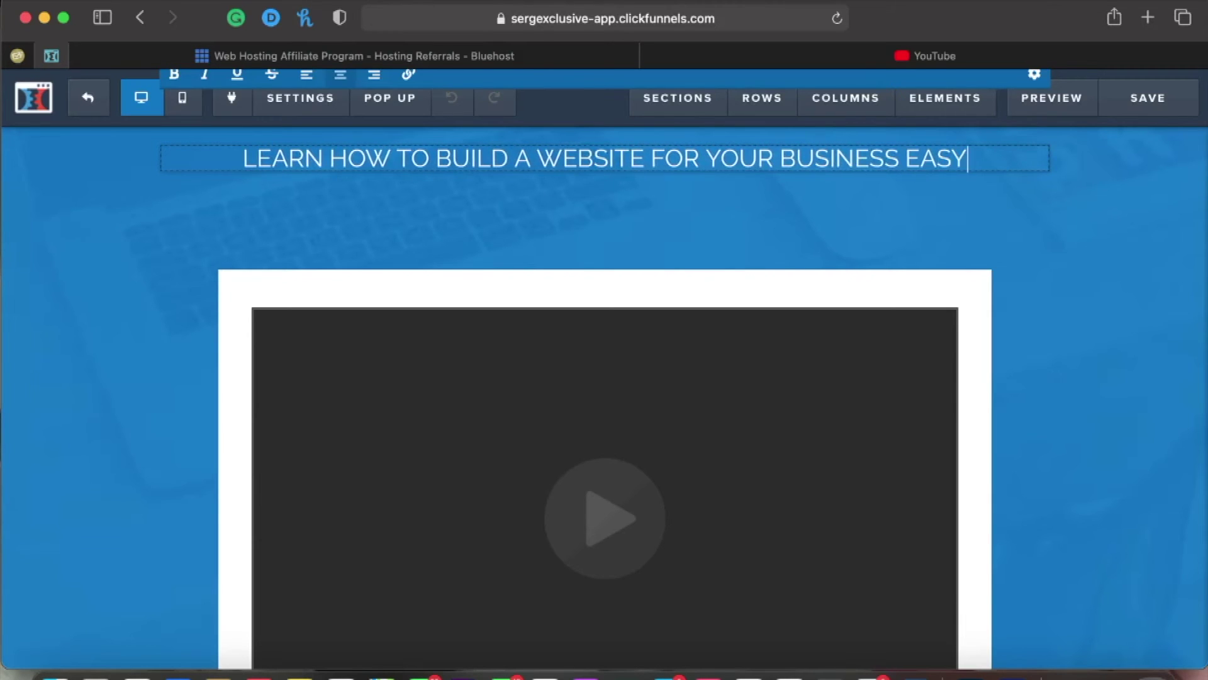
key("BackSpace")
type("ILY")
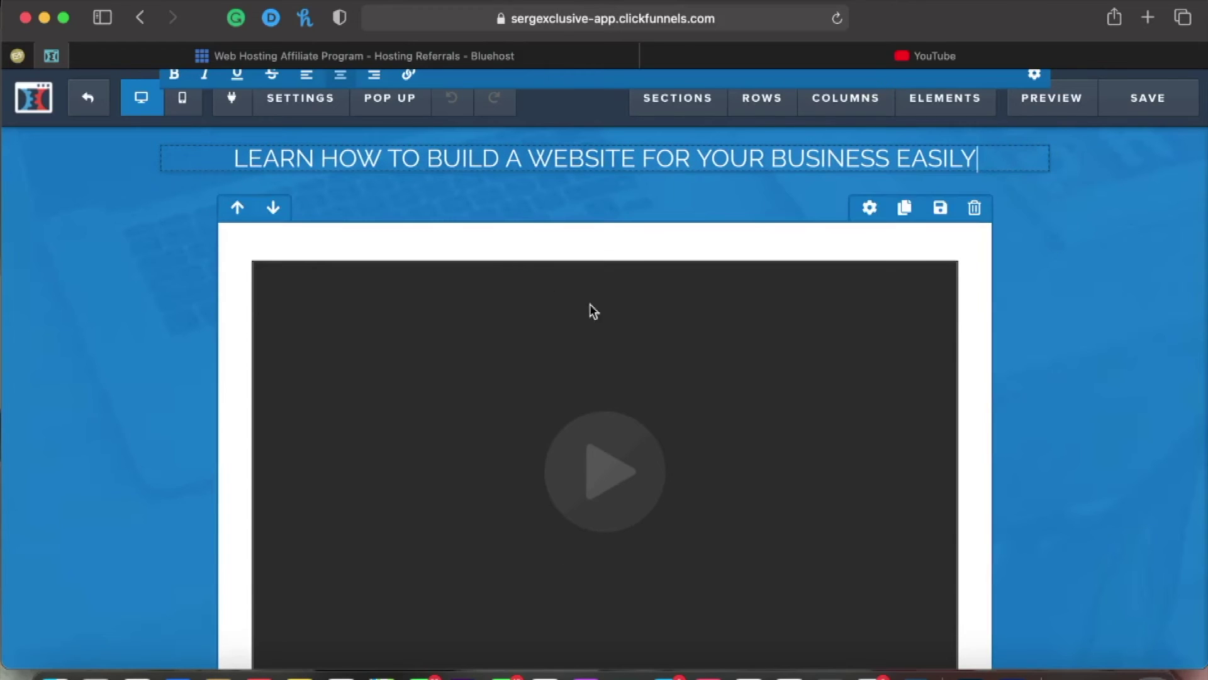
left_click(1040, 371)
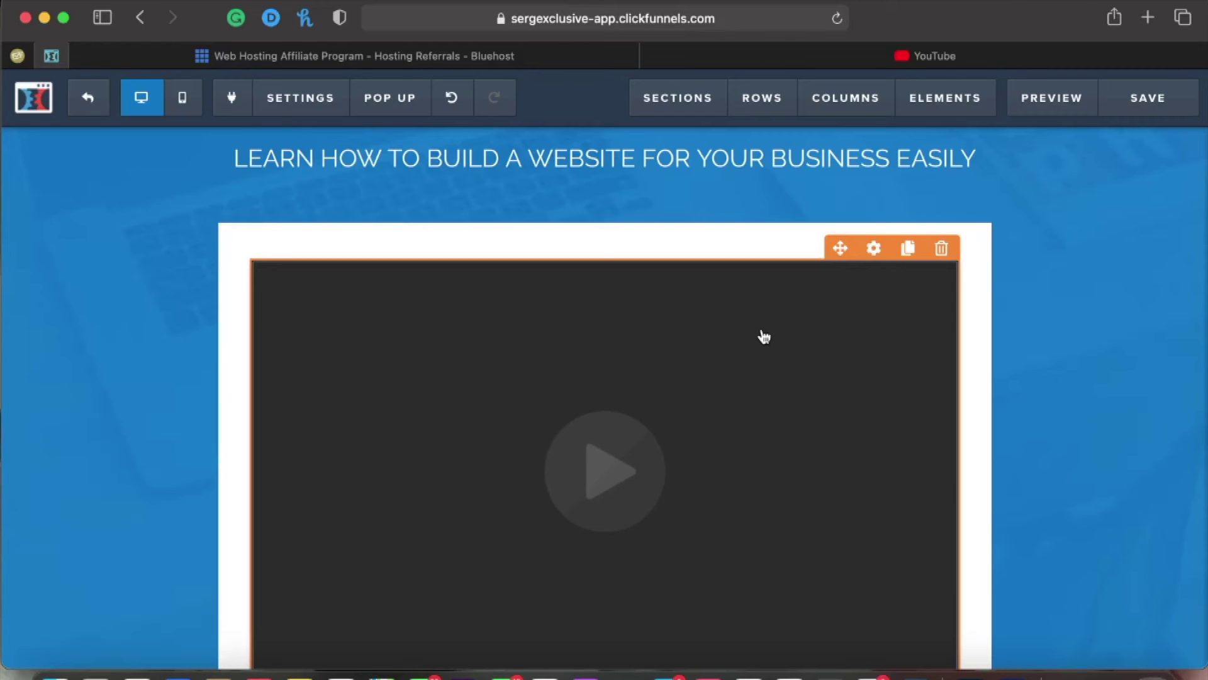
Switch to YouTube and search for "workout videos for beginners"
left_click(854, 63)
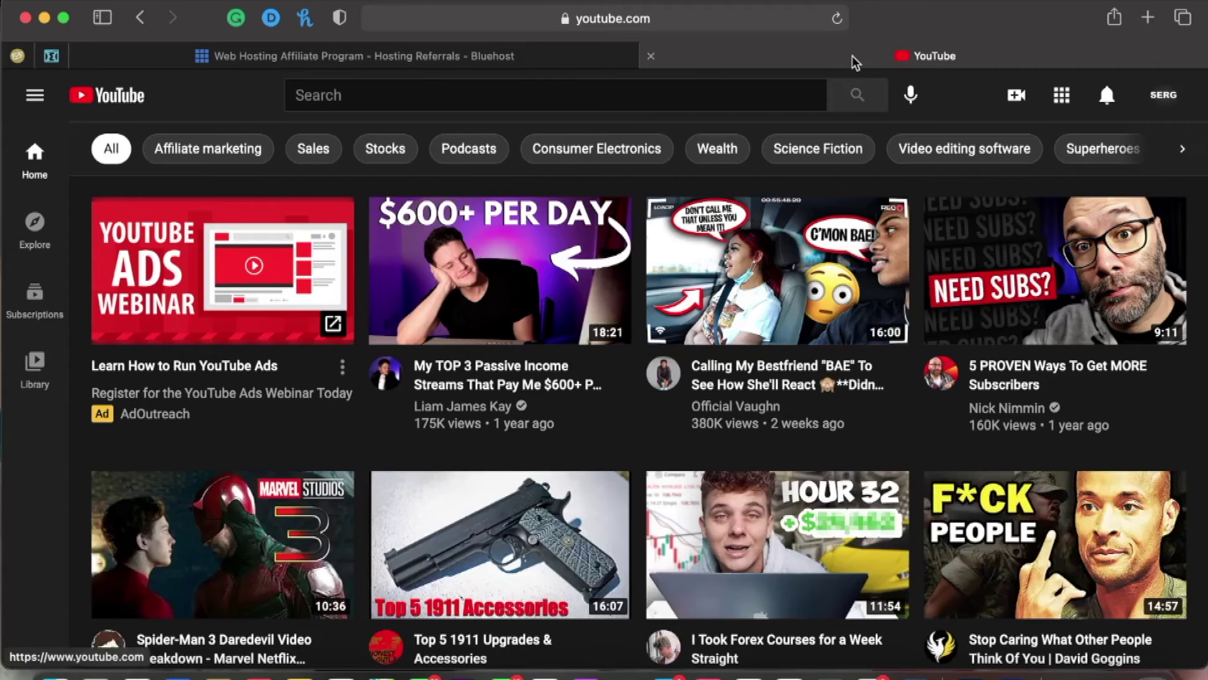
left_click(540, 98)
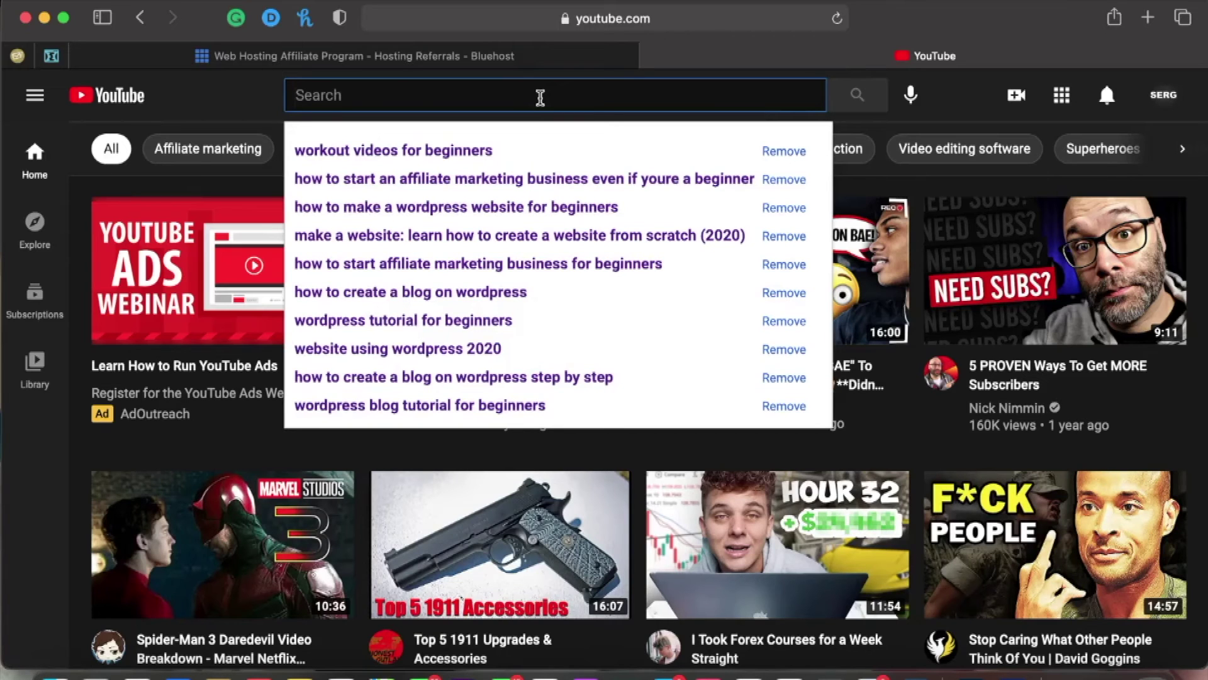
type("WORK")
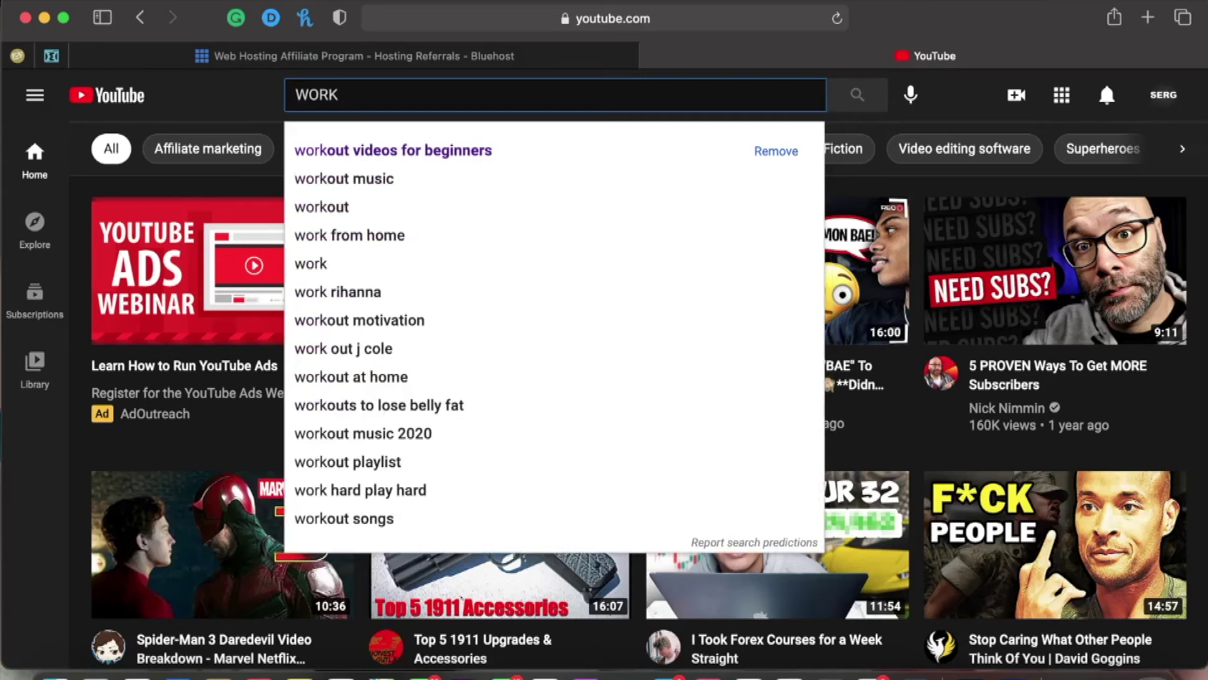
type("OUT VIDEOS")
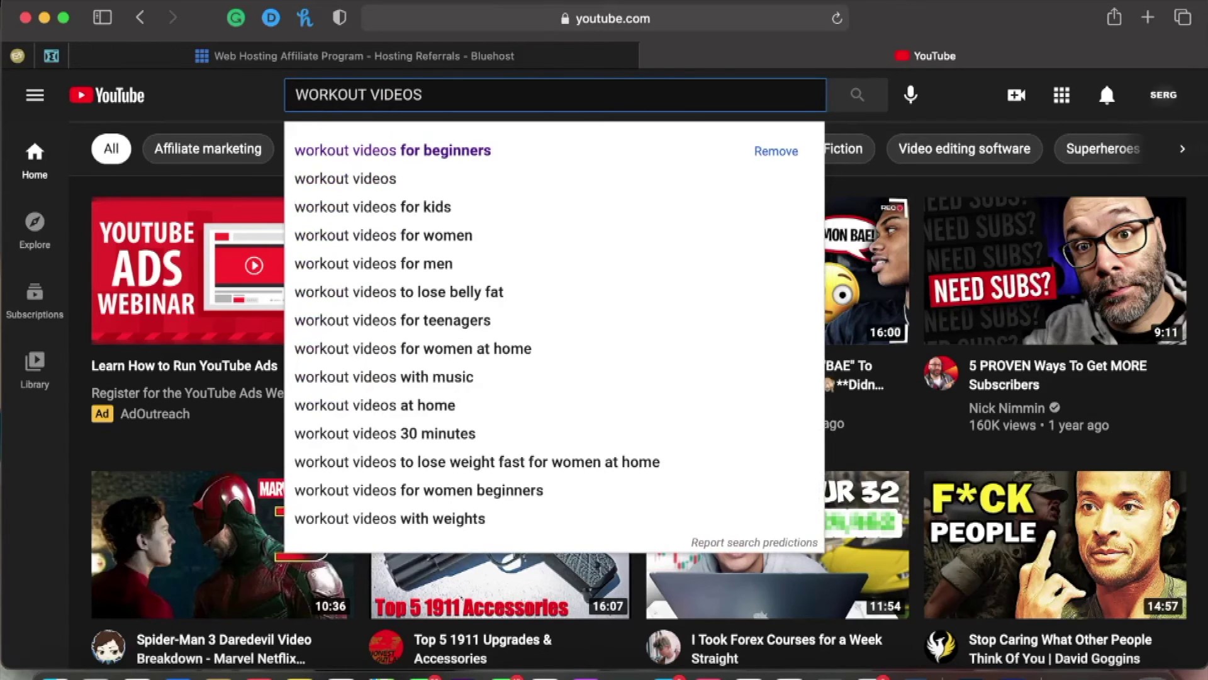
left_click(529, 157)
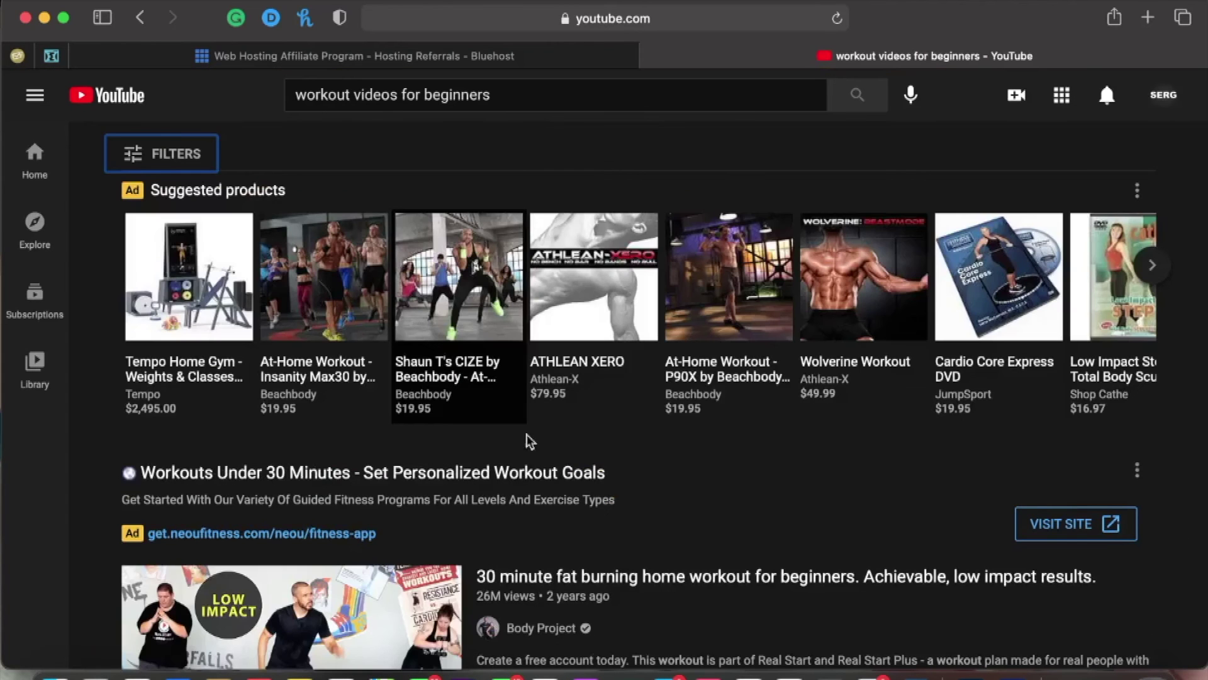
Look through the beginner workout search results as examples of free training videos
scroll(540, 531, "down", 3)
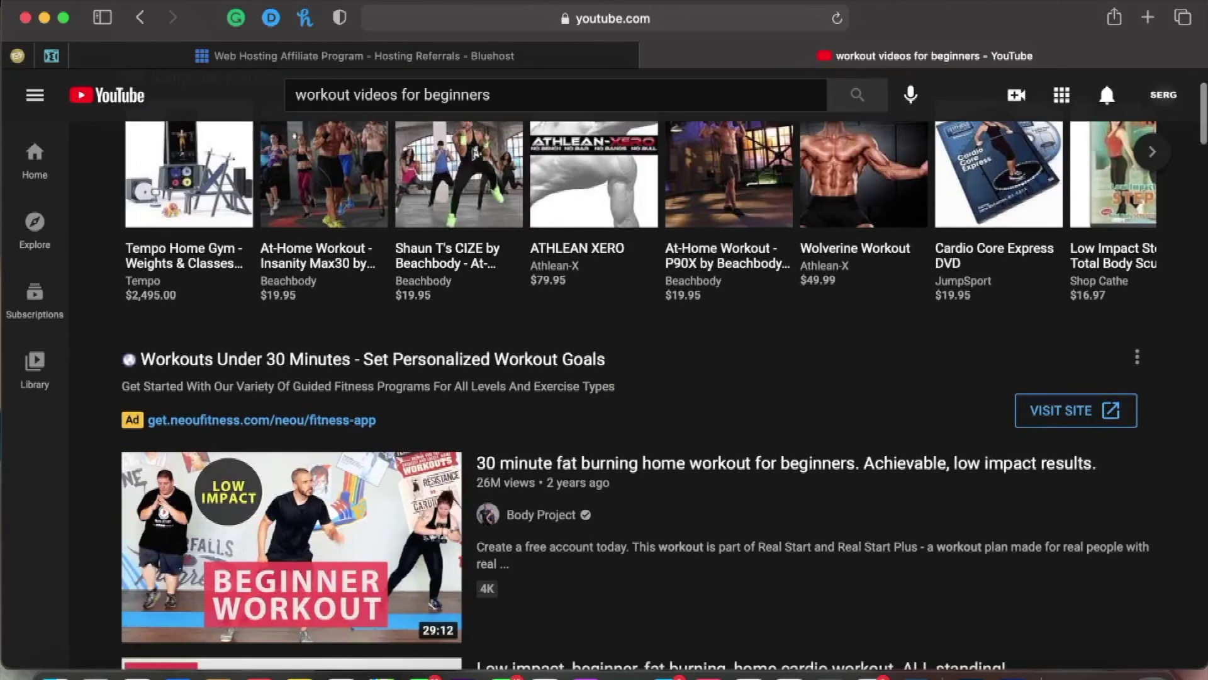
scroll(540, 523, "down", 2)
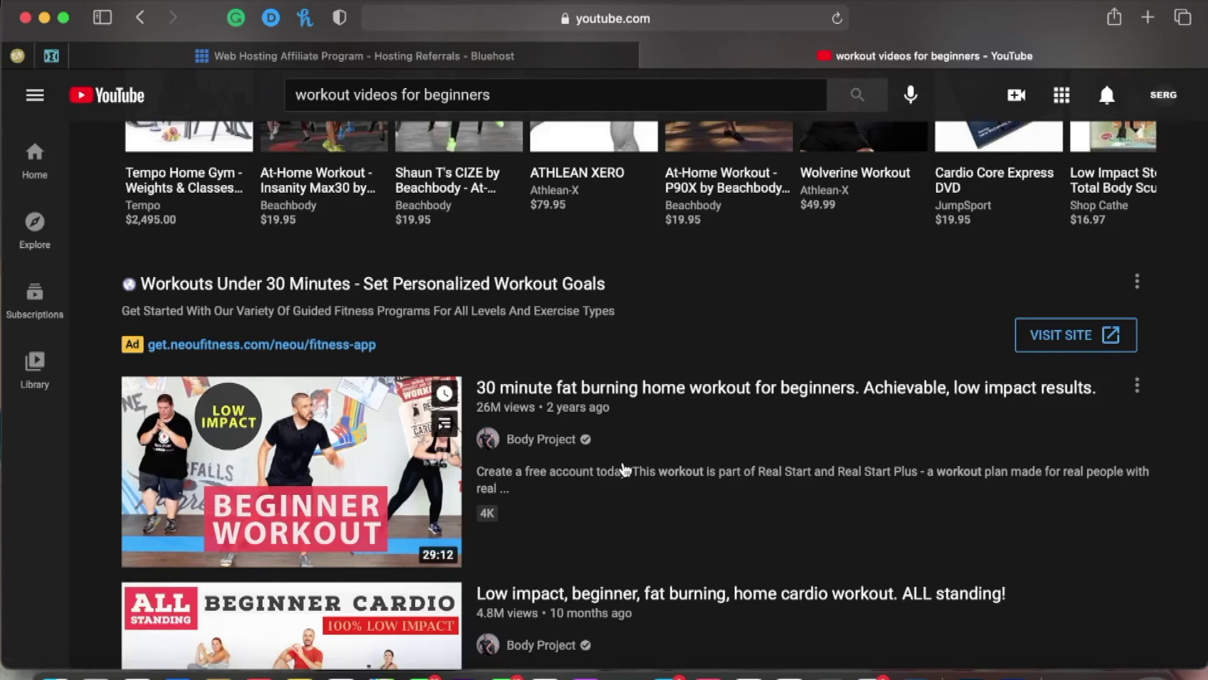
scroll(623, 468, "down", 5)
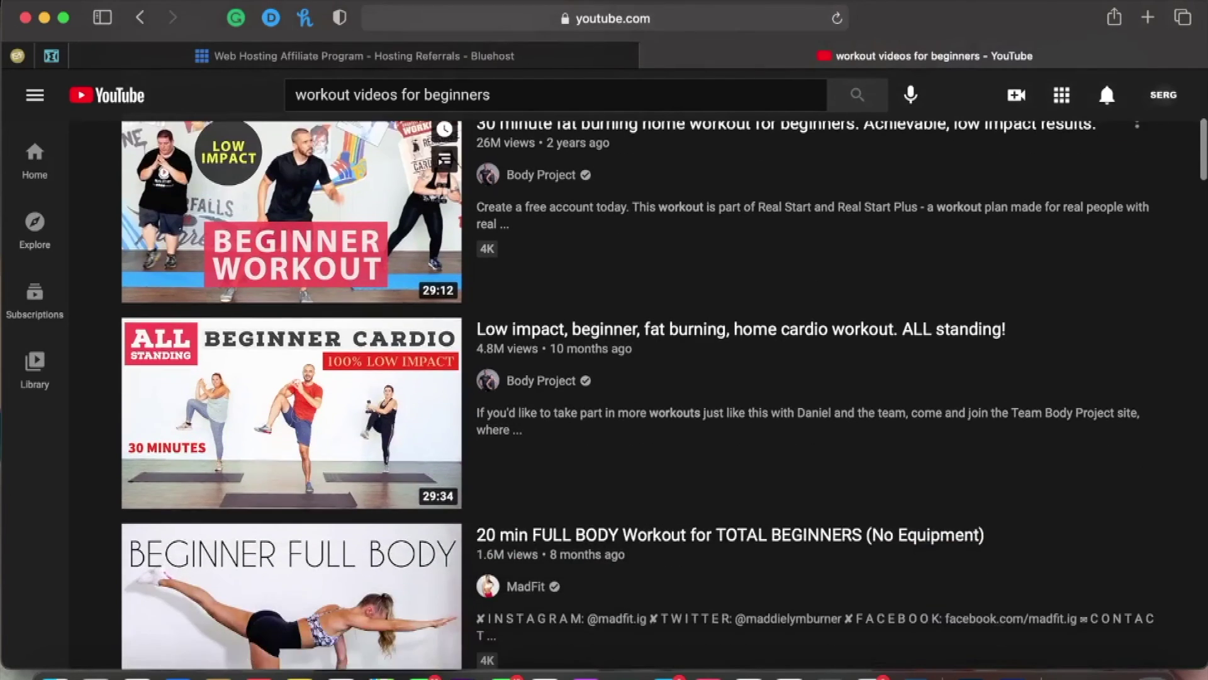
scroll(755, 503, "down", 2)
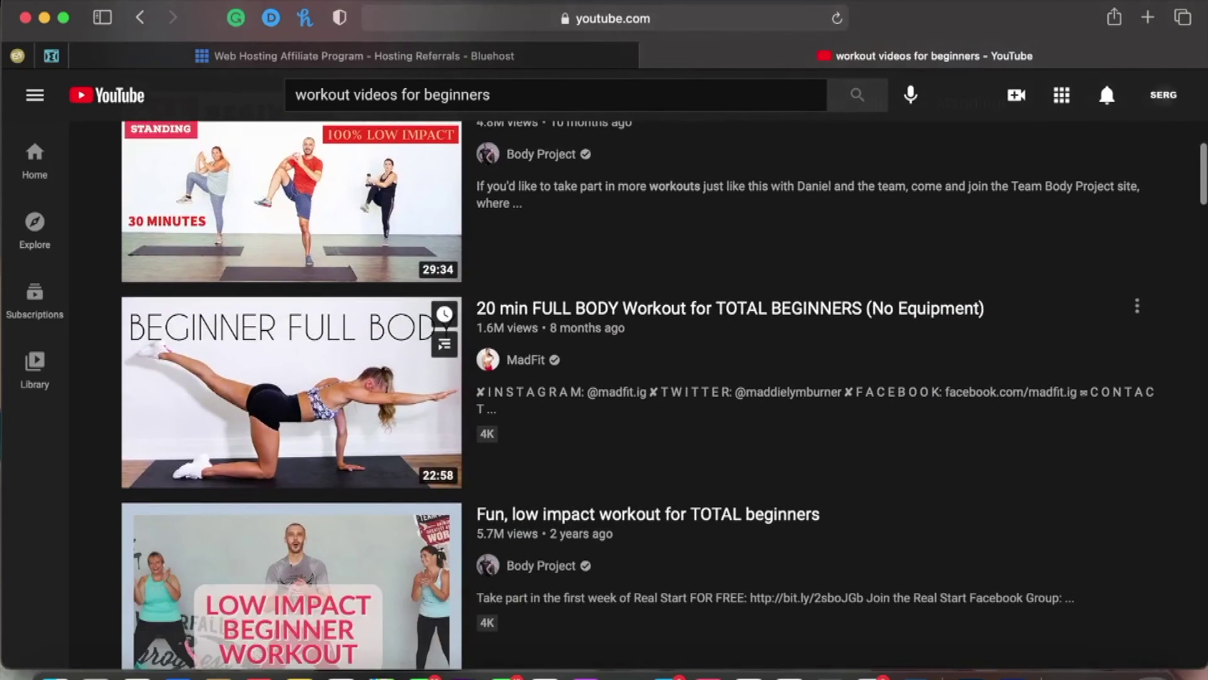
scroll(780, 547, "up", 8)
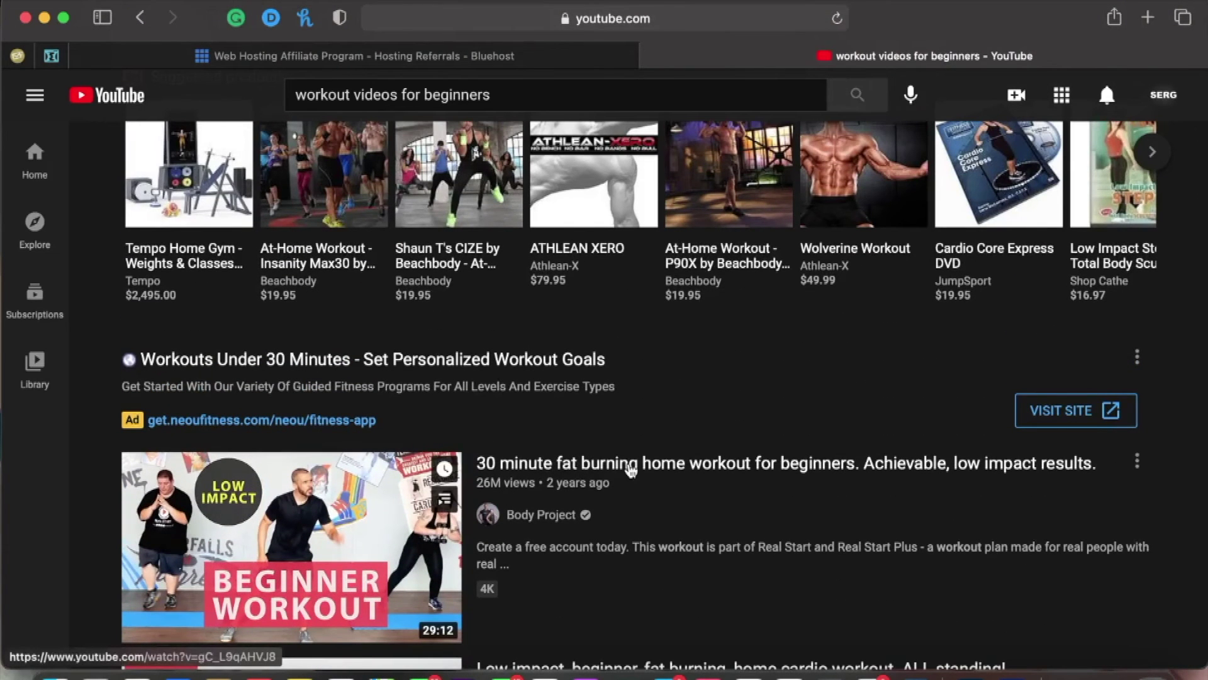
scroll(616, 472, "down", 1)
scroll(617, 472, "up", 4)
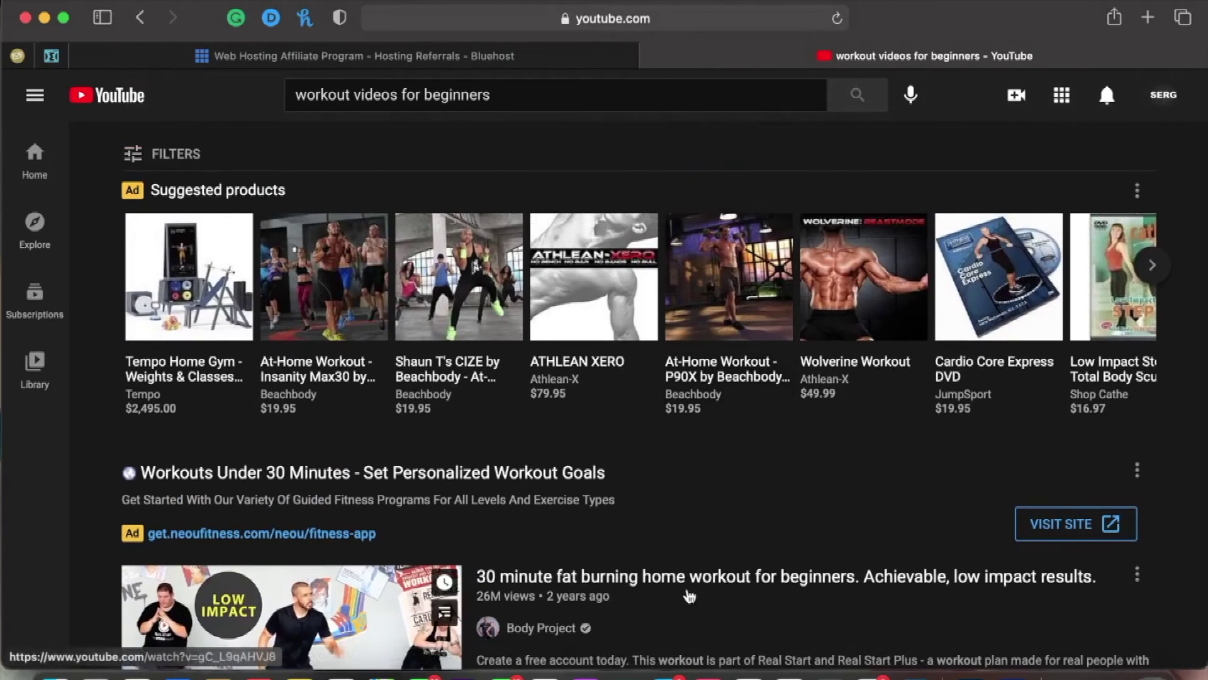
left_click(51, 56)
left_click(787, 57)
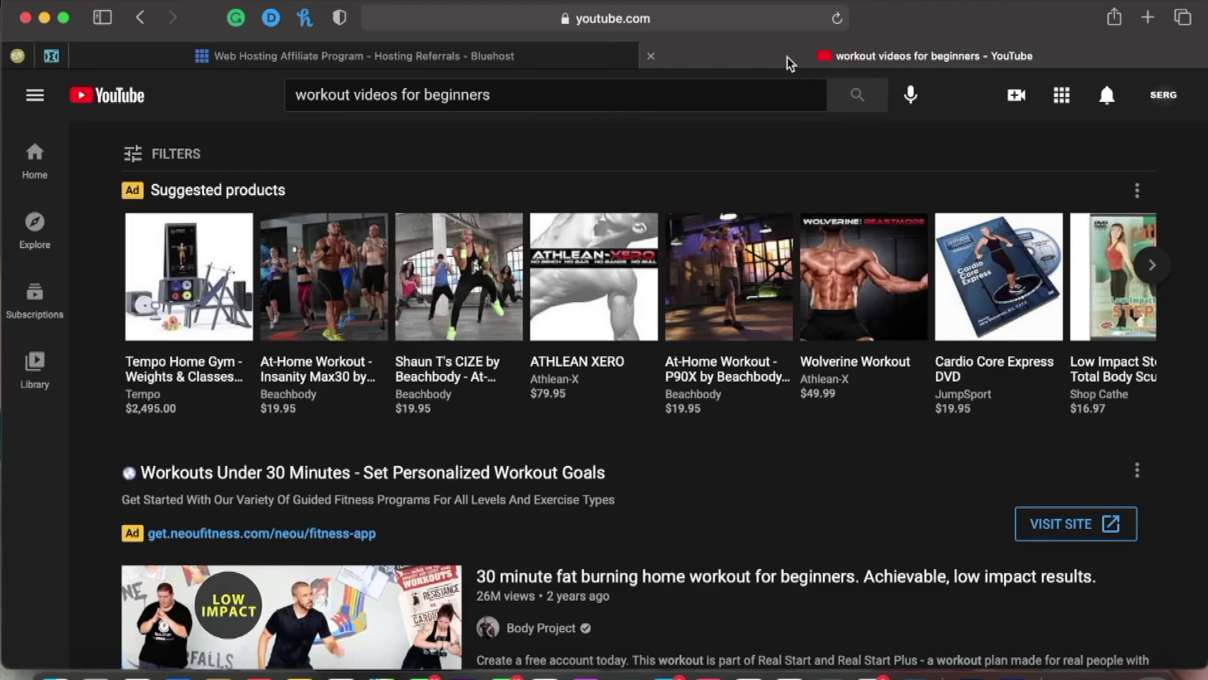
Go to your own YouTube channel and open its "How To Make A WordPress Website For Beginners (2019)" video
left_click(1175, 99)
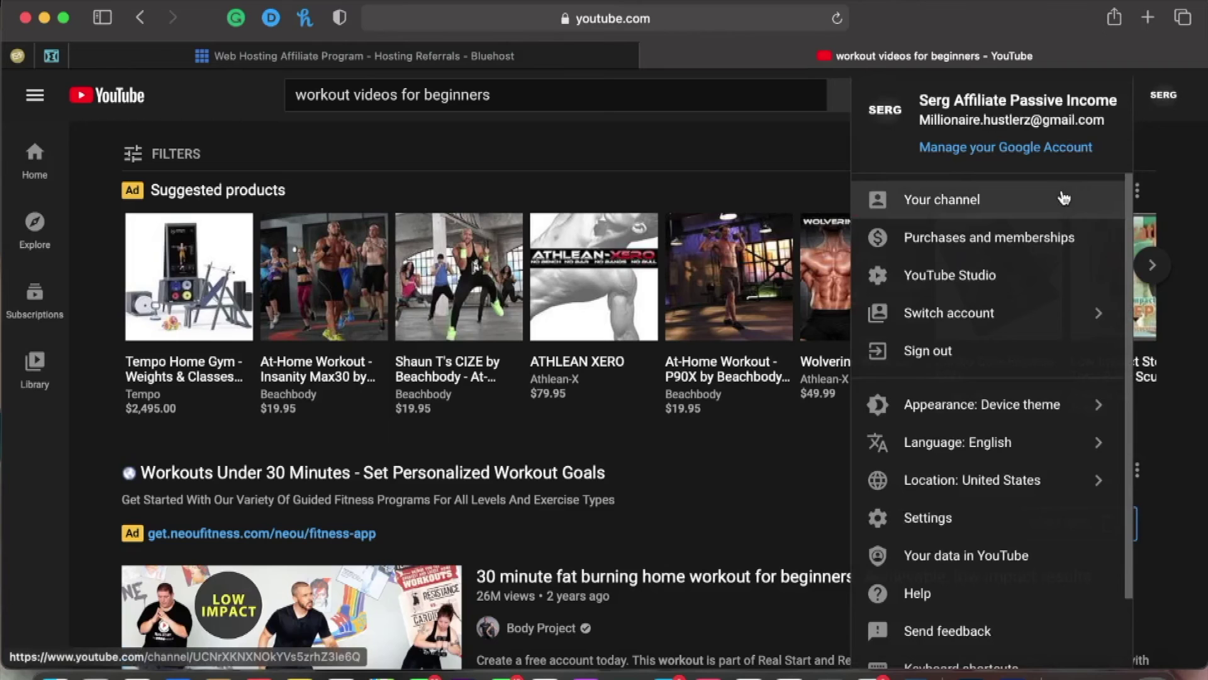
left_click(1063, 202)
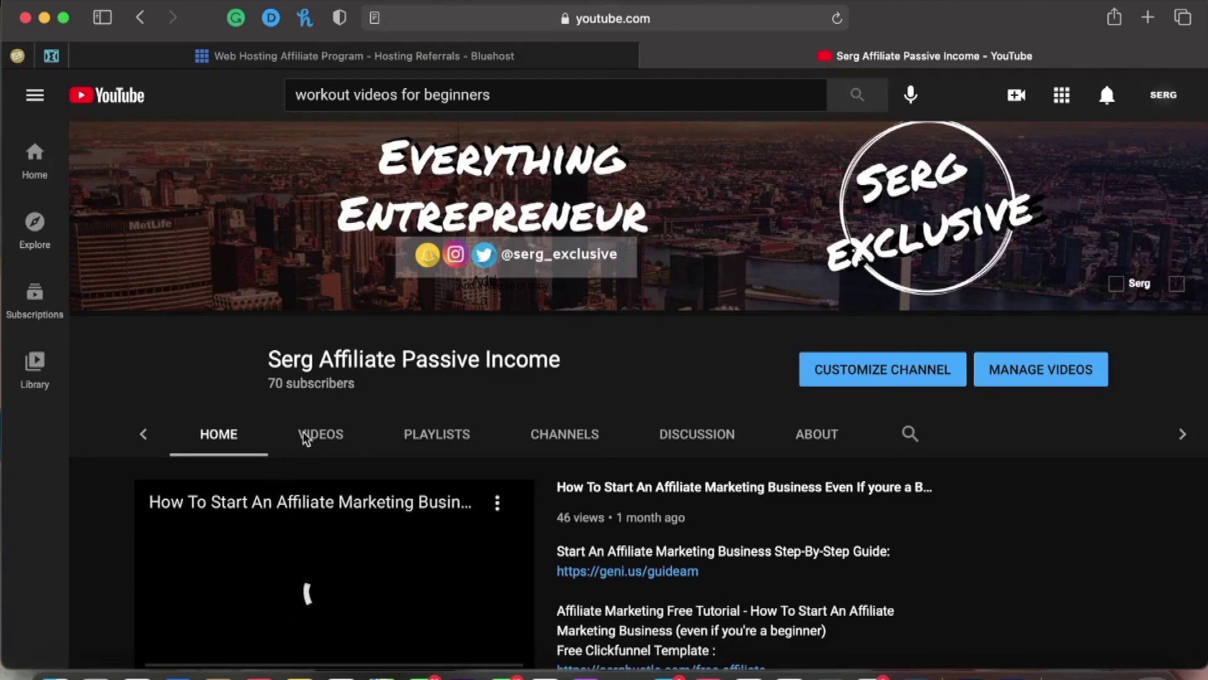
left_click(305, 438)
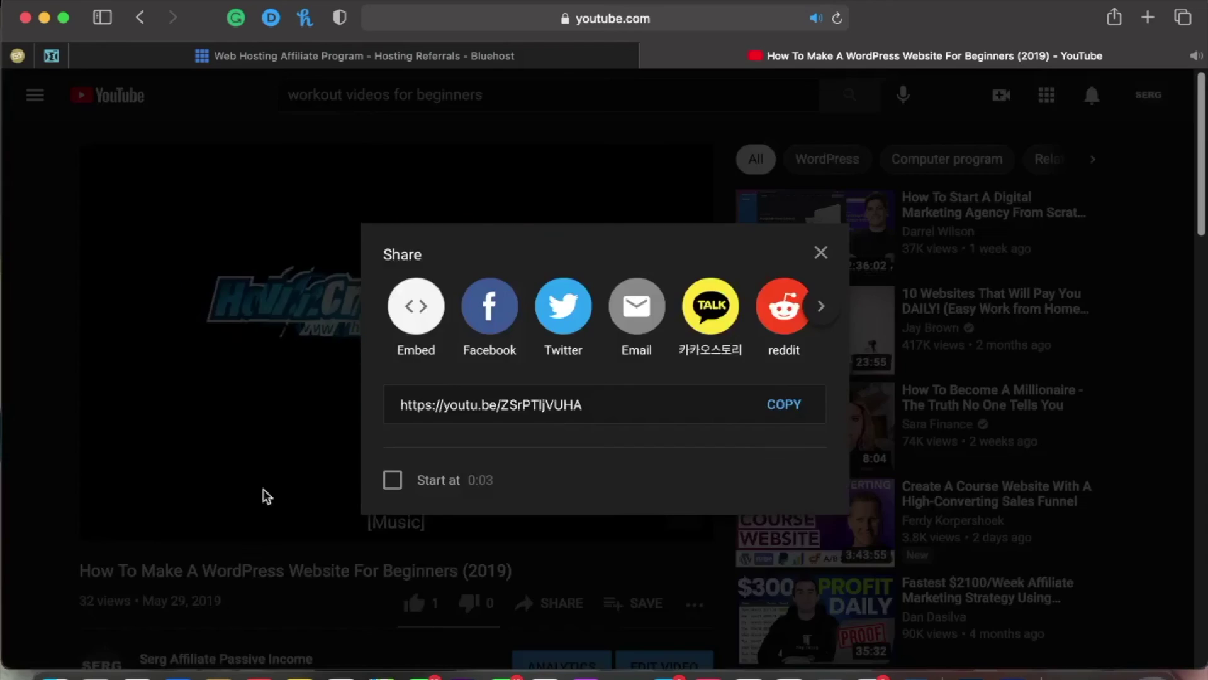
Pause the WordPress website video and copy its share link
left_click(266, 491)
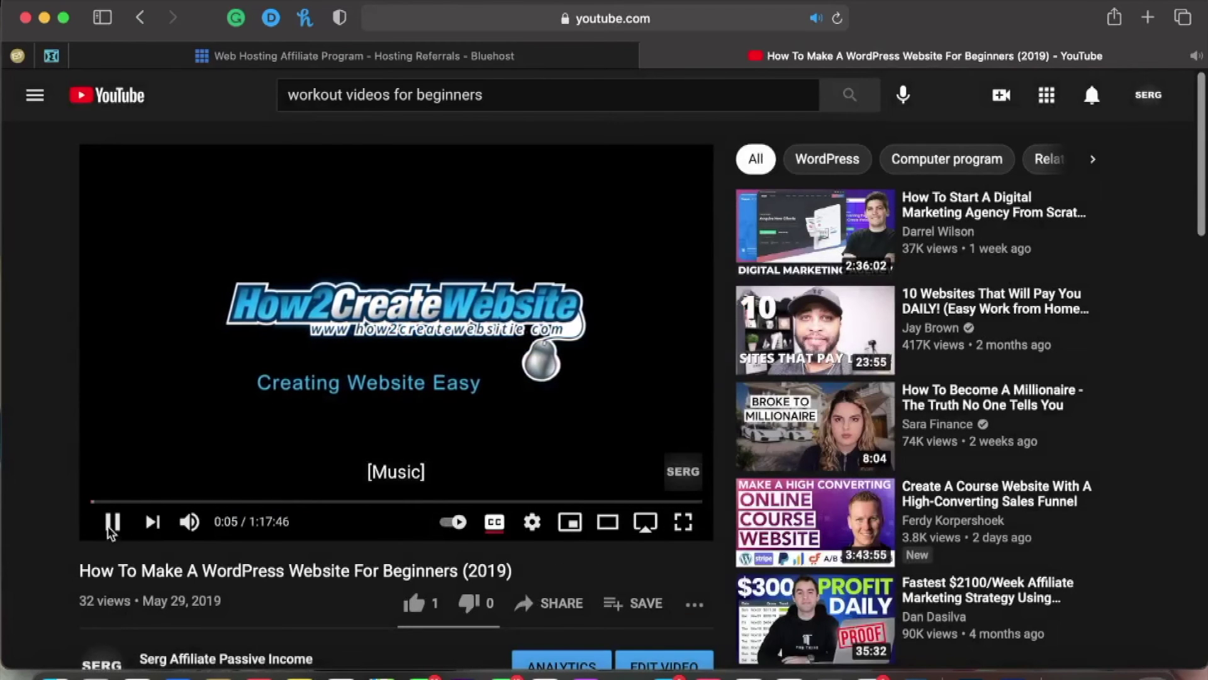
left_click(111, 524)
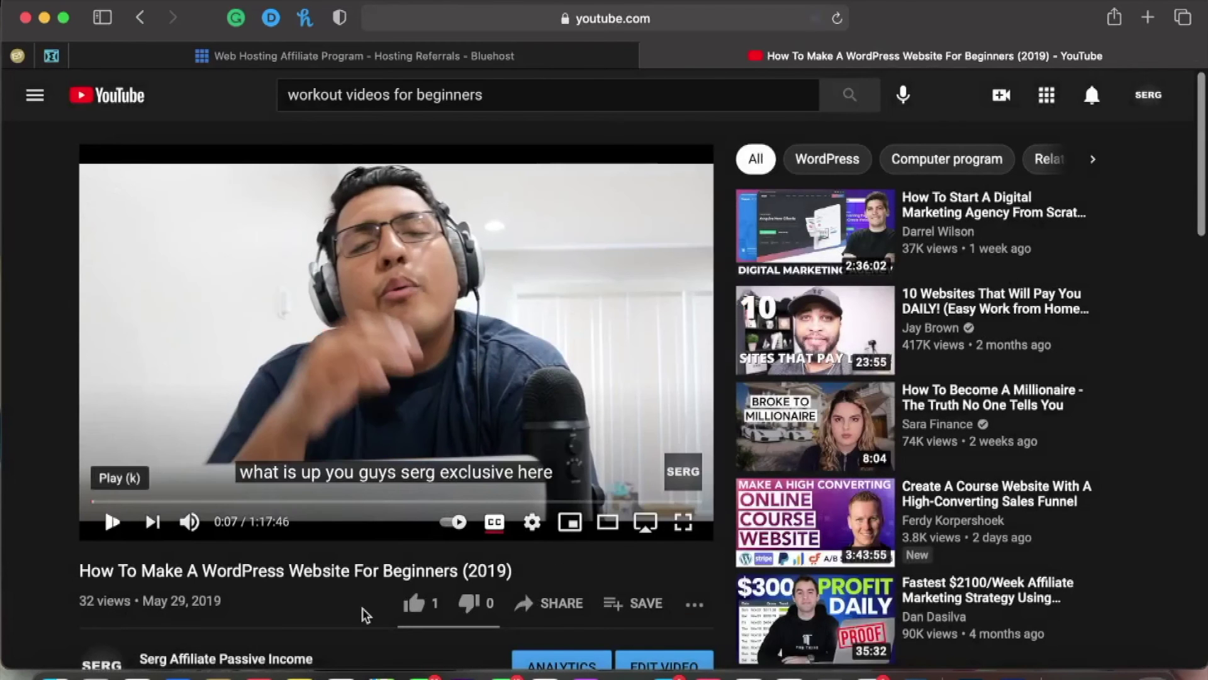
left_click(560, 604)
left_click(795, 406)
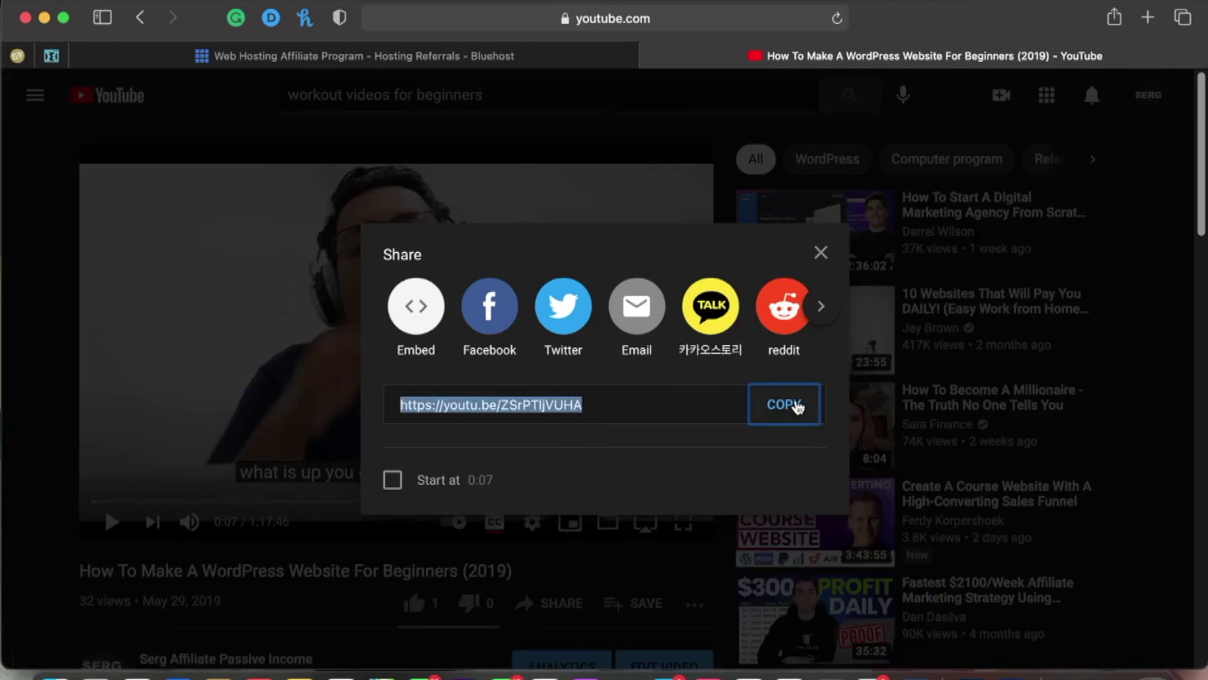
Switch back to the ClickFunnels page editor and replace the video element's YouTube URL with the copied share link
left_click(55, 58)
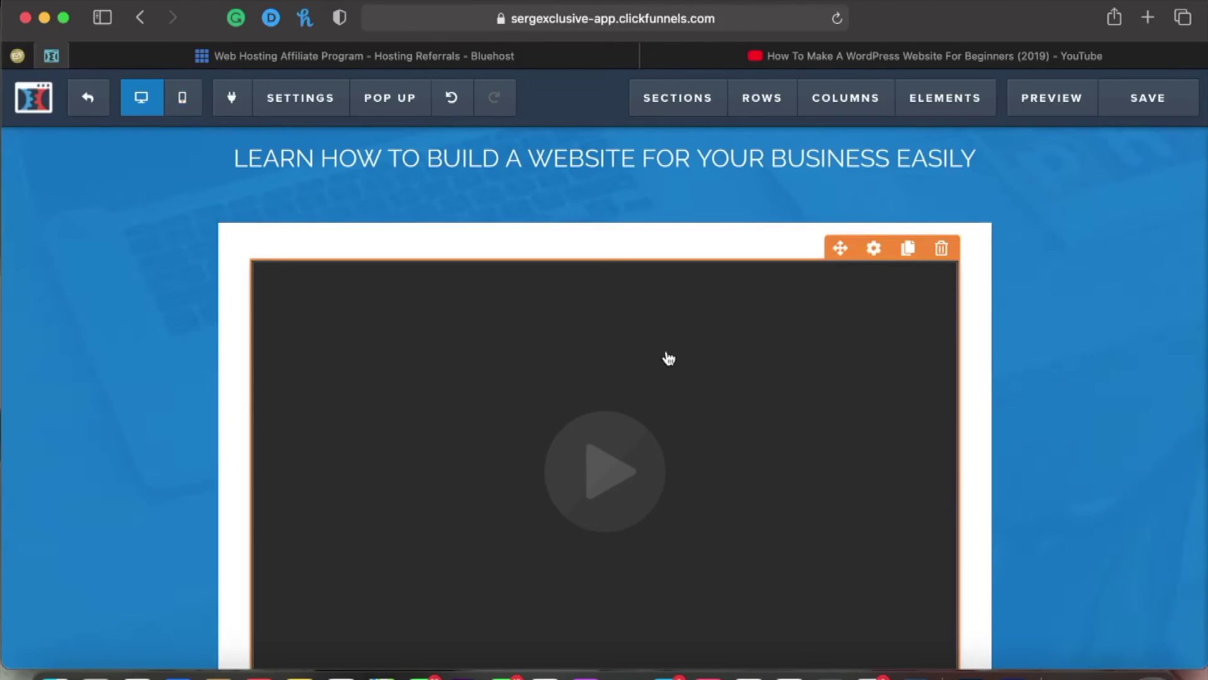
left_click(873, 287)
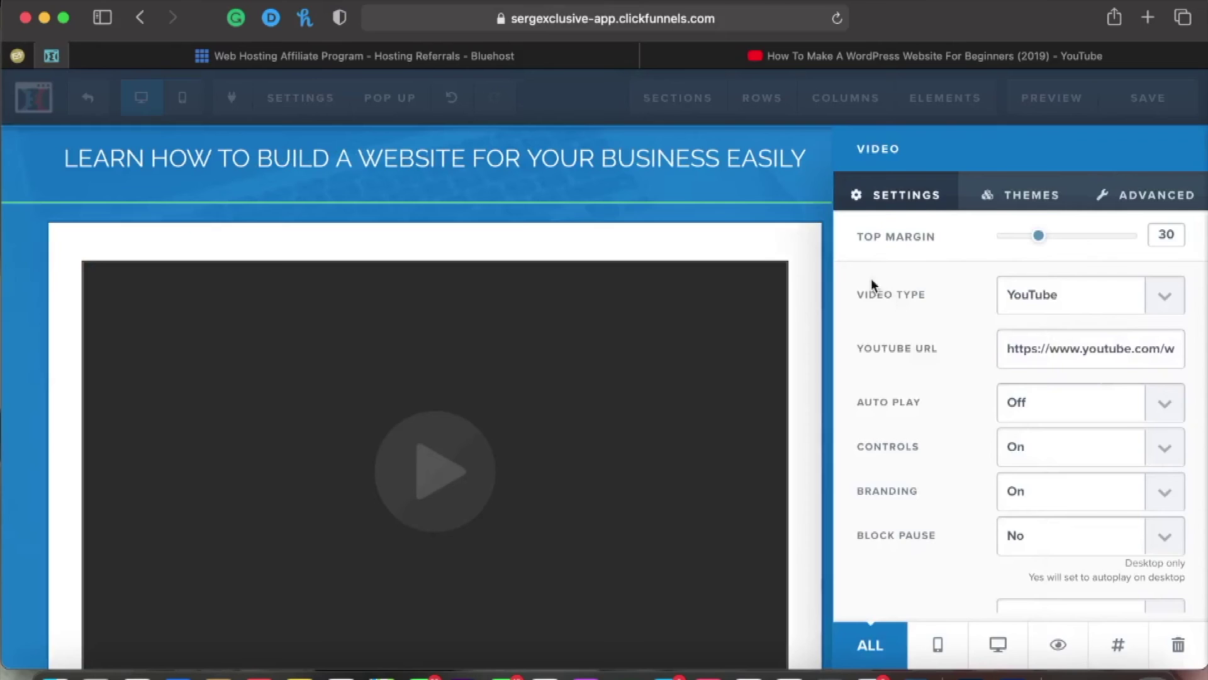
double_click(1050, 347)
key("super+a")
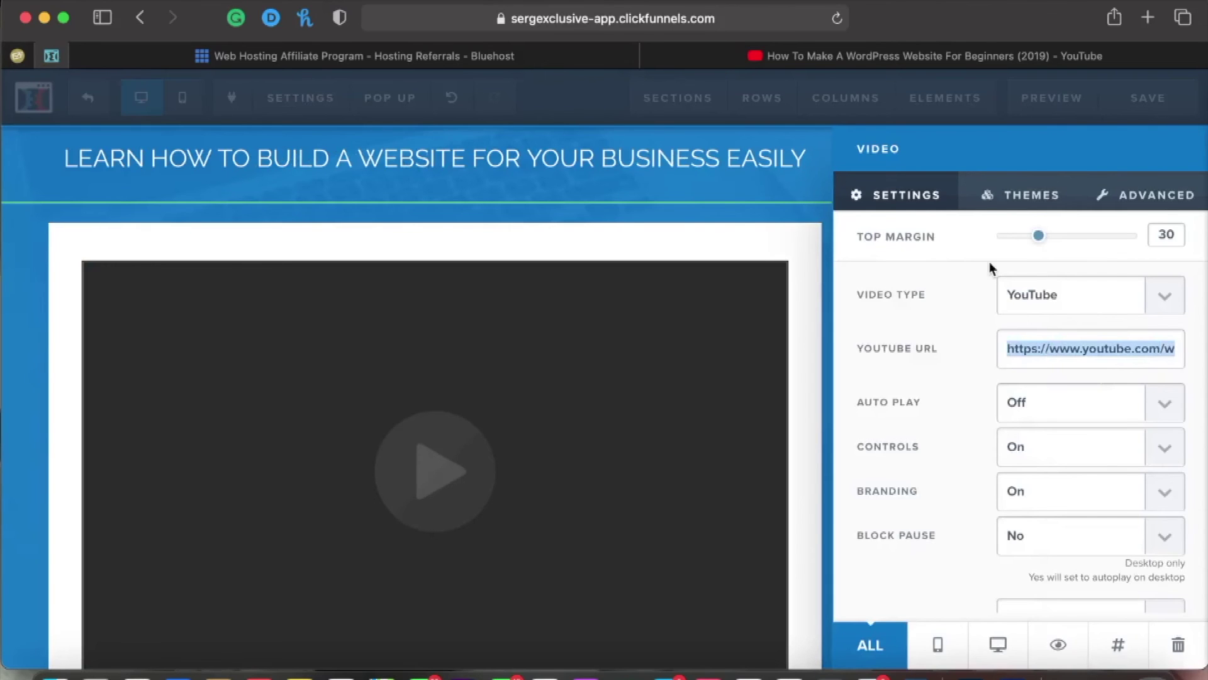
key("super+v")
left_click(799, 315)
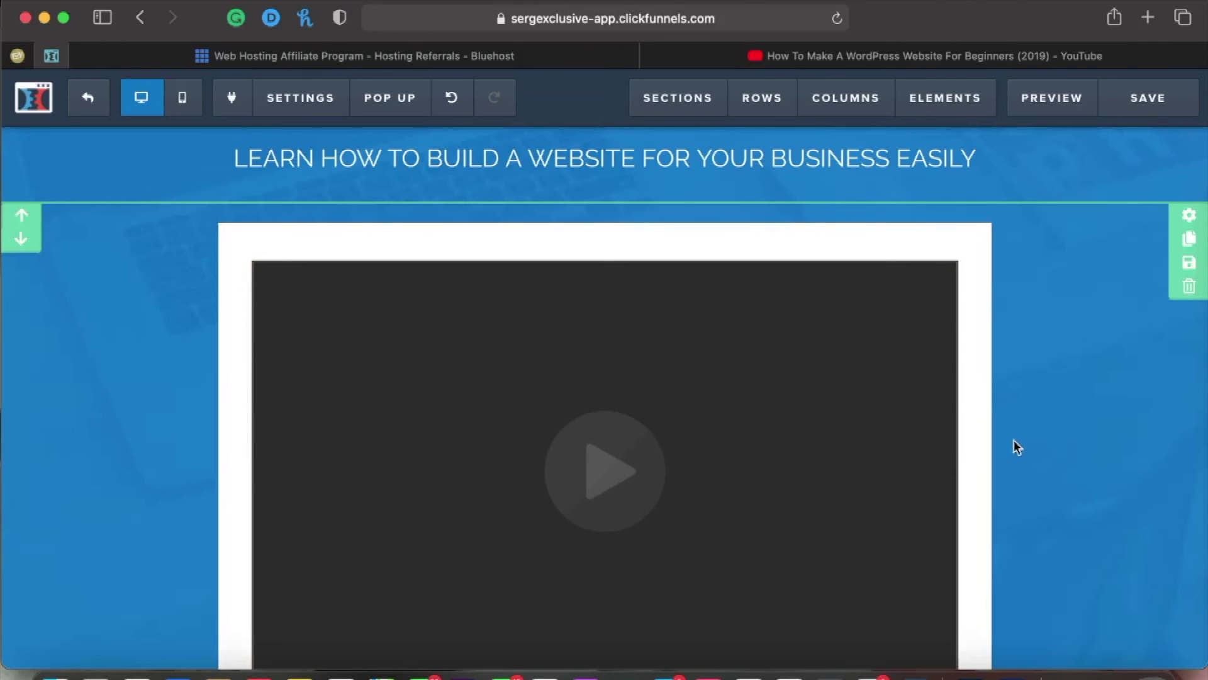
Clear the placeholder address from the call-to-action button's Go To Website URL action and close the button settings
scroll(1017, 445, "down", 3)
scroll(604, 378, "down", 3)
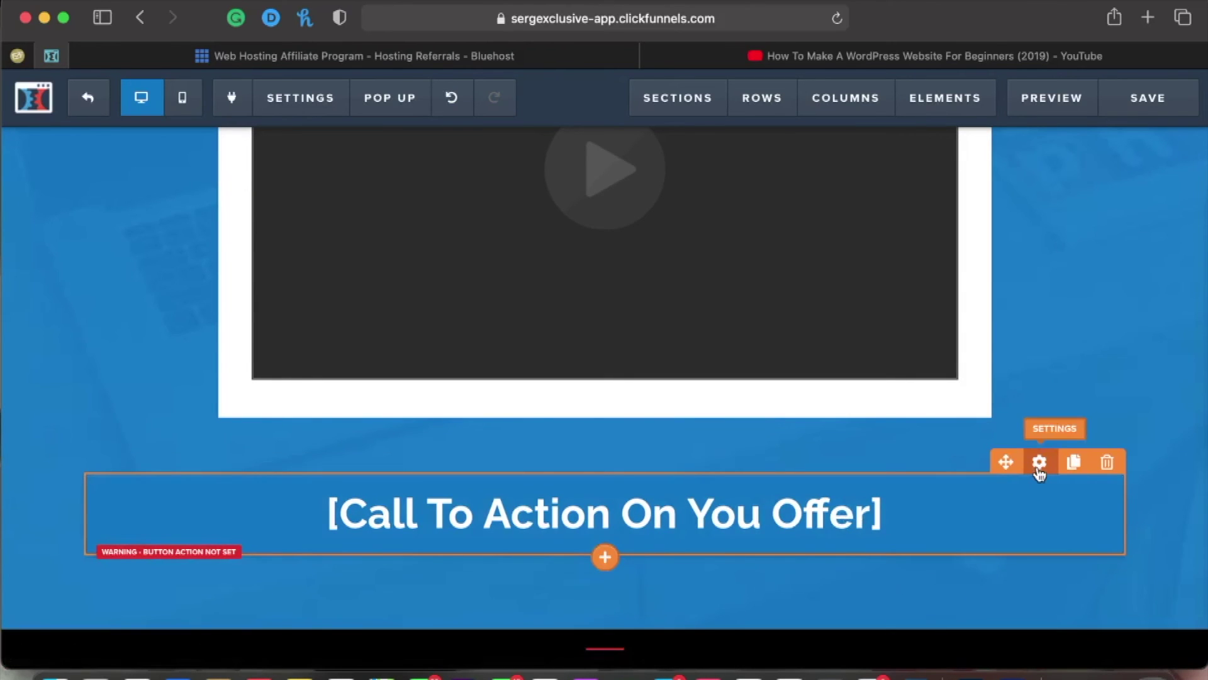
left_click(1039, 462)
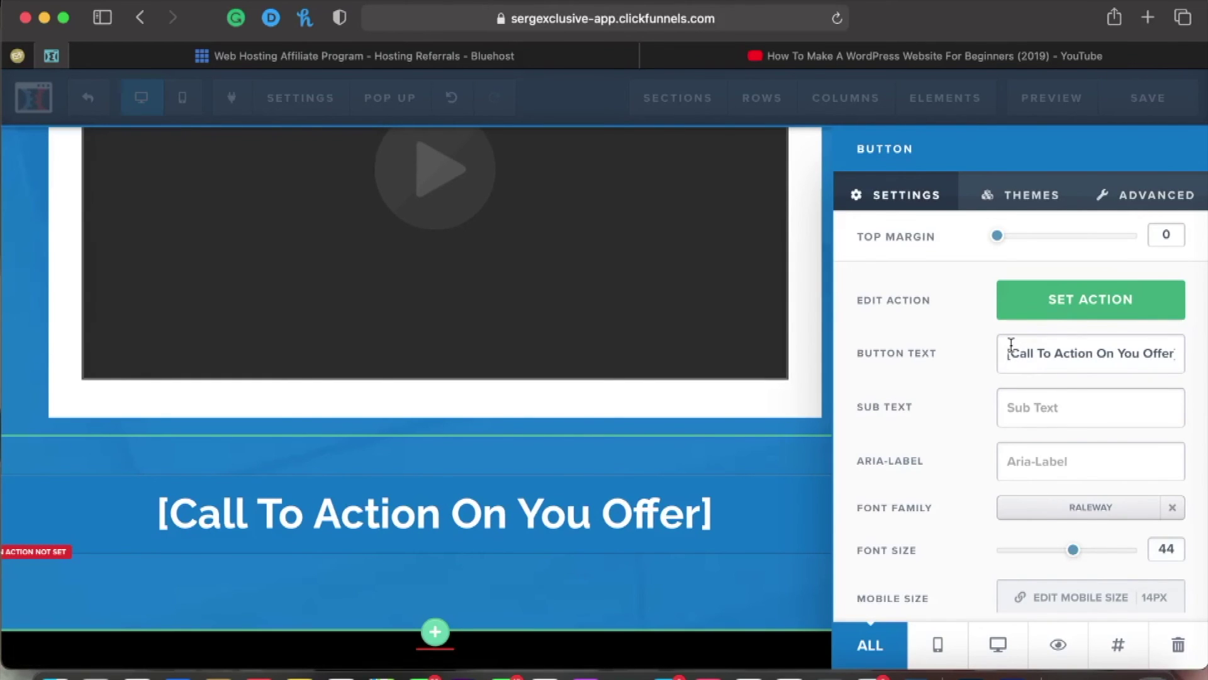
left_click(1050, 309)
left_click(946, 388)
key("super+a")
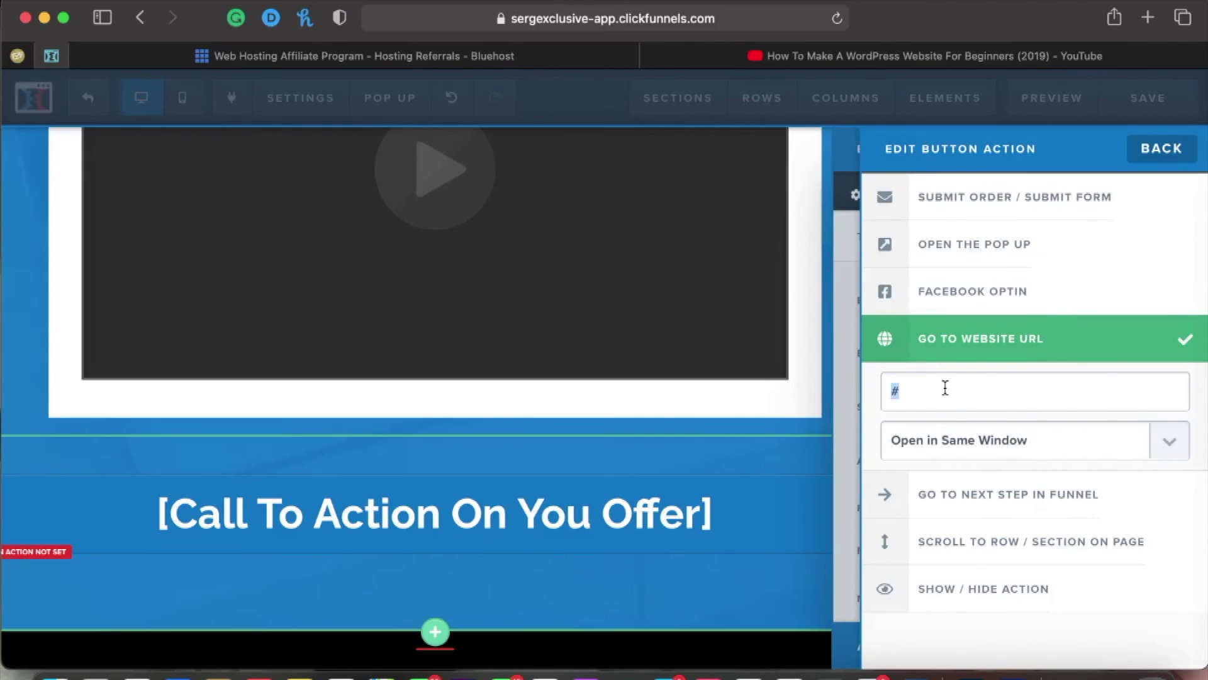
key("BackSpace")
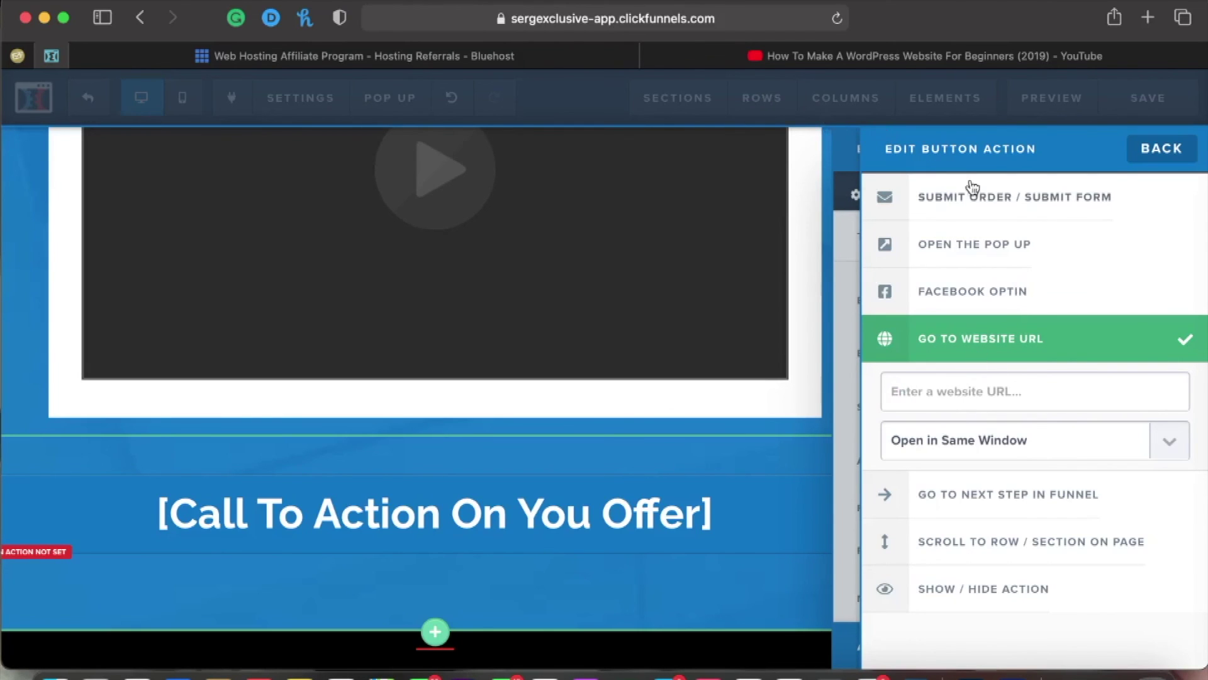
left_click(1158, 157)
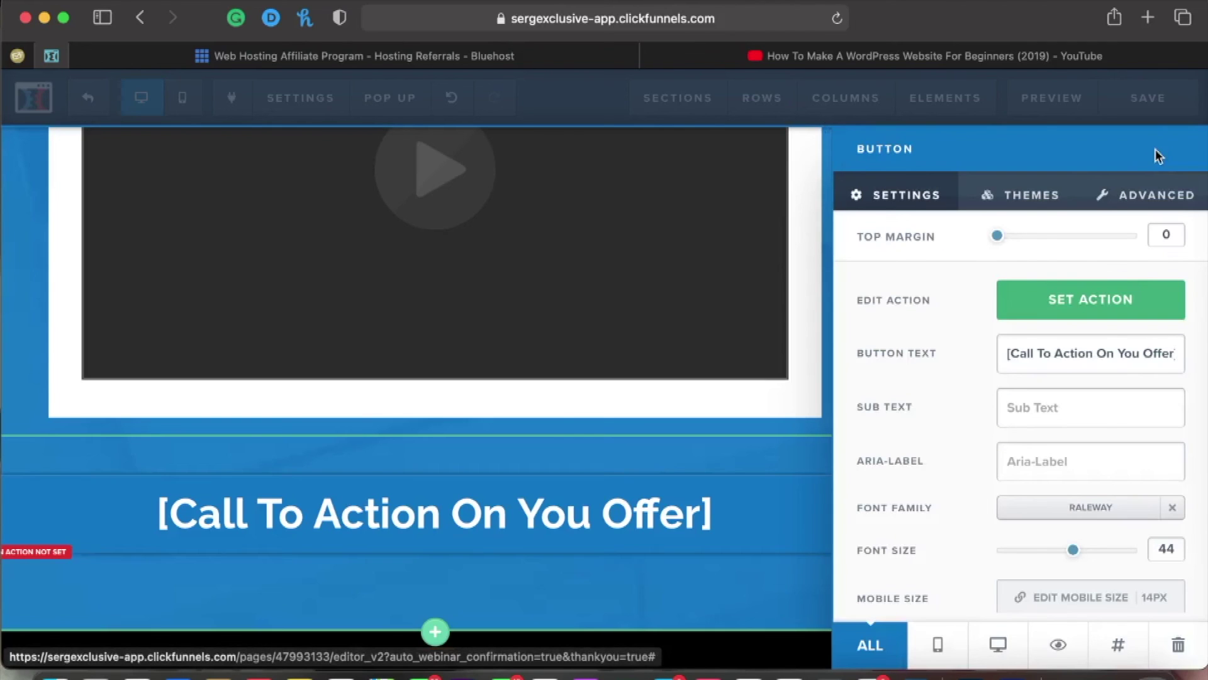
left_click(818, 253)
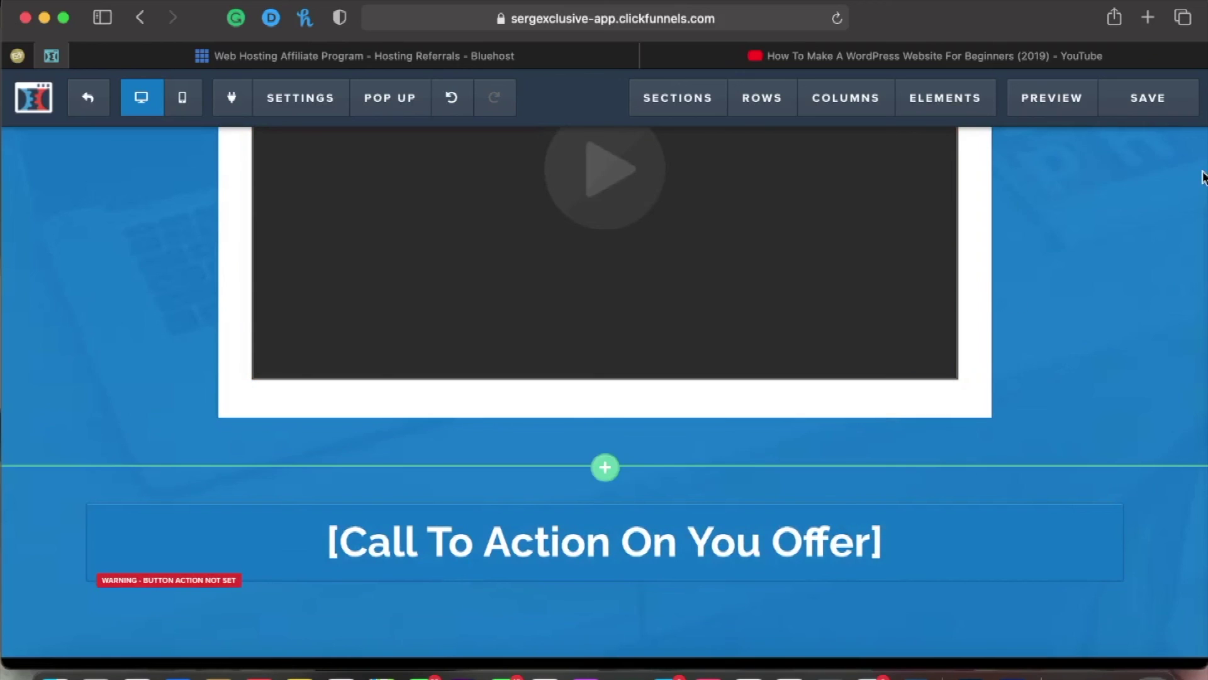
Exit the Thank You Page editor to return to the funnel
scroll(1172, 189, "up", 3)
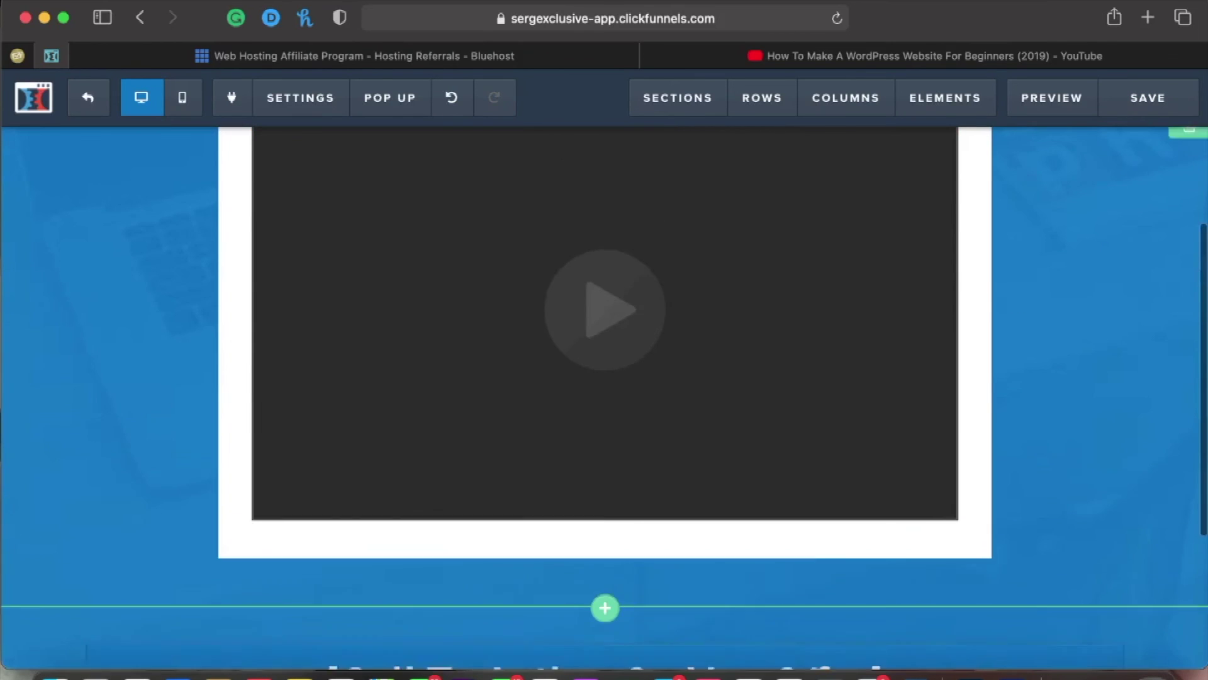
scroll(604, 378, "up", 3)
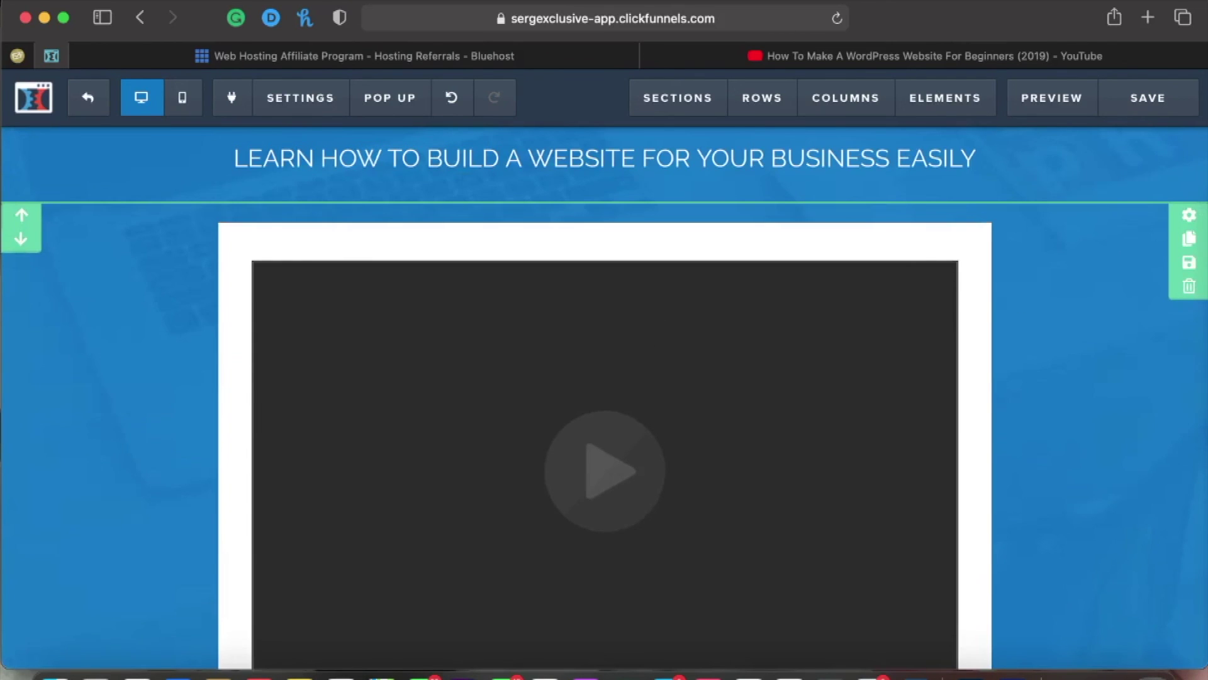
left_click(86, 114)
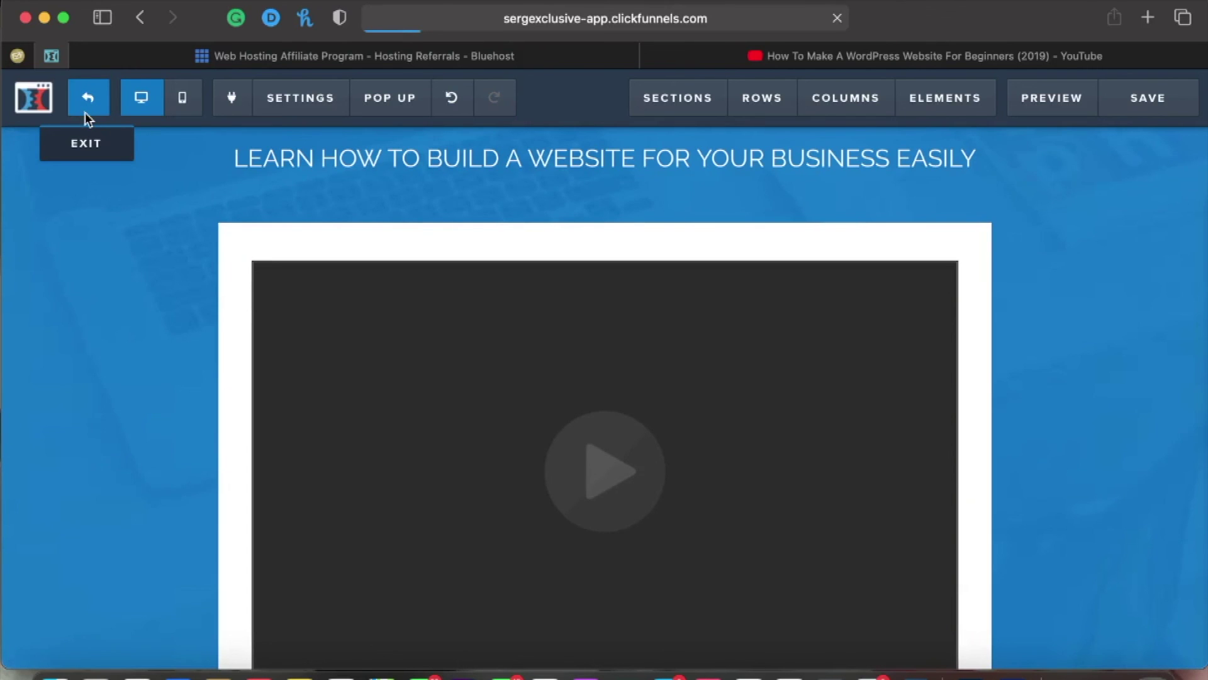